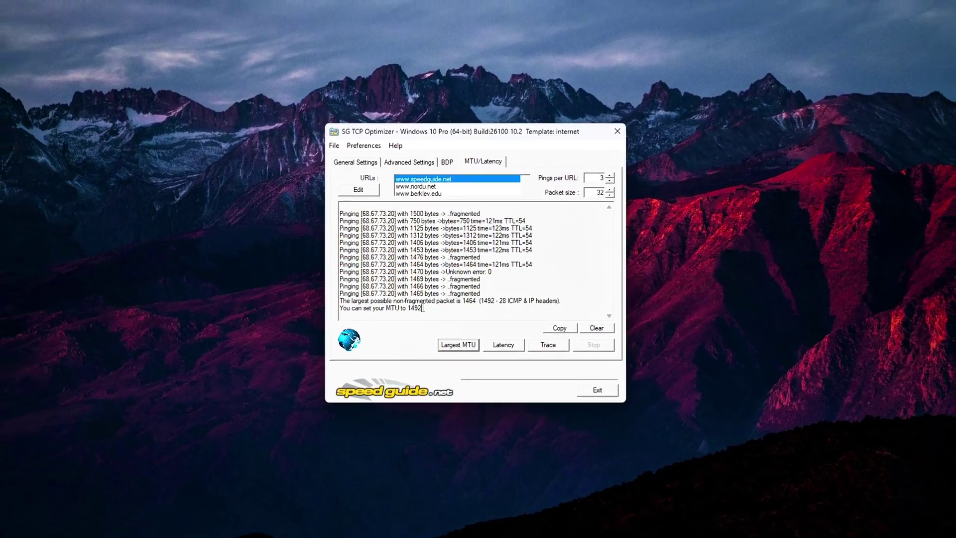
Copy the recommended MTU value 1492 from the MTU log.
{"action": "double_click", "coordinate": [415, 308]}
{"action": "right_click", "coordinate": [415, 307]}
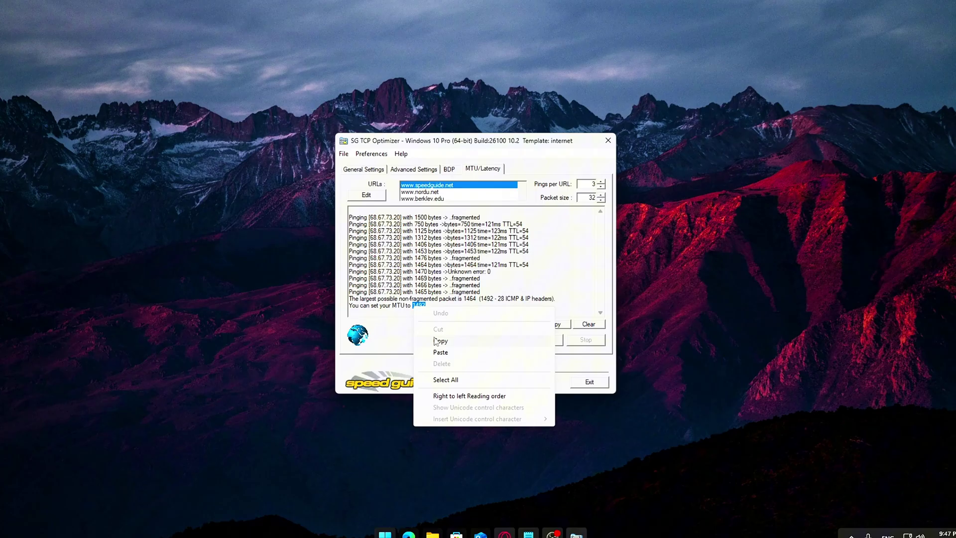
{"action": "left_click", "coordinate": [434, 341]}
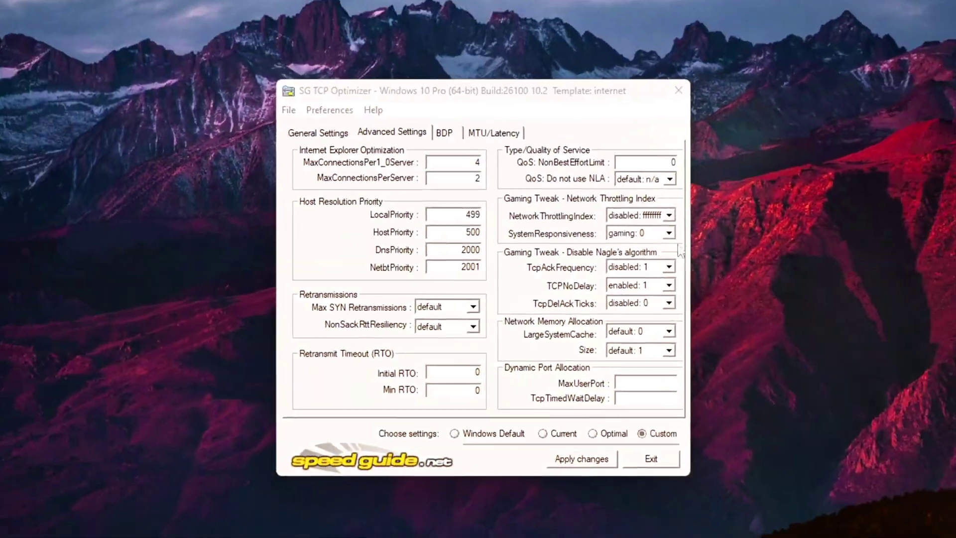
Keep TcpAckFrequency at disabled: 1 on the Advanced Settings page.
{"action": "left_click", "coordinate": [631, 269]}
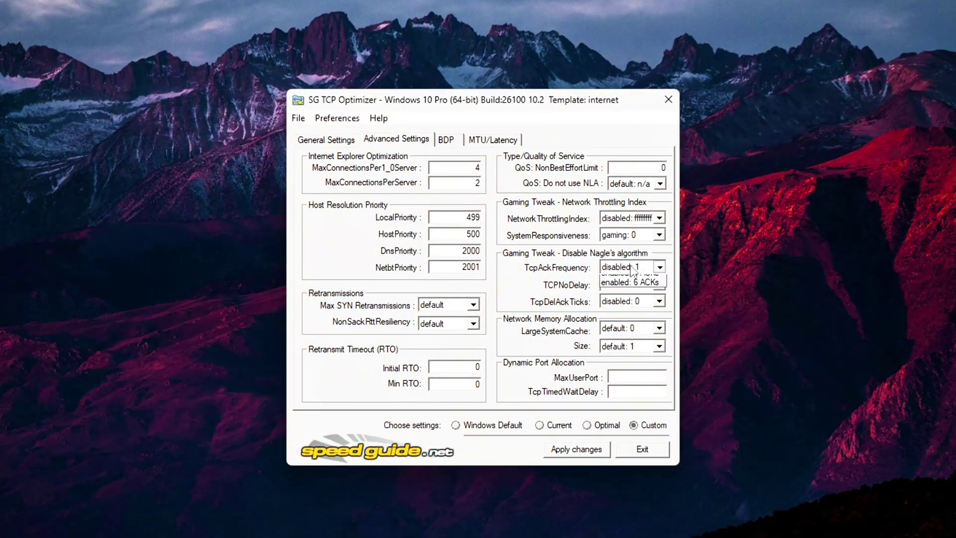
{"action": "left_click", "coordinate": [631, 270]}
{"action": "left_click", "coordinate": [803, 257]}
{"action": "left_click", "coordinate": [542, 107]}
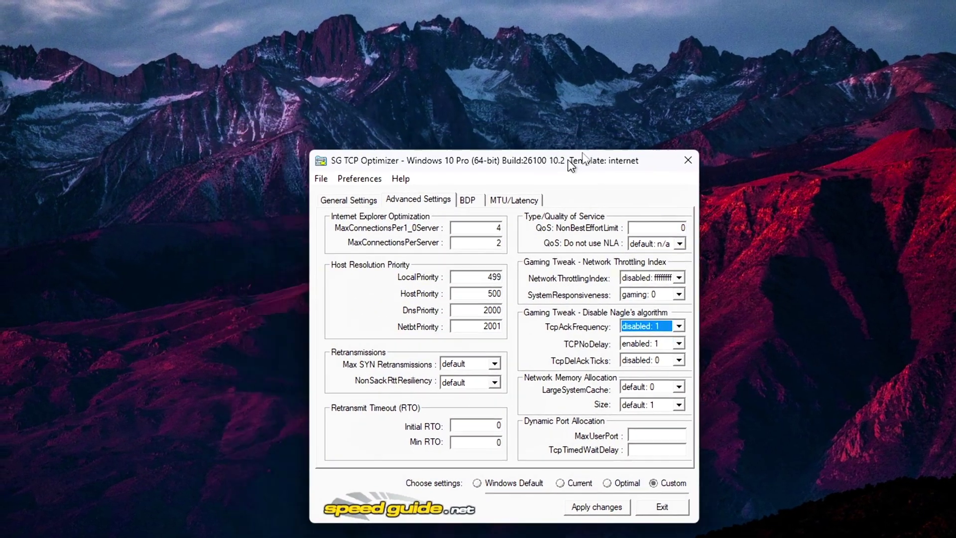
{"action": "left_click", "coordinate": [765, 183]}
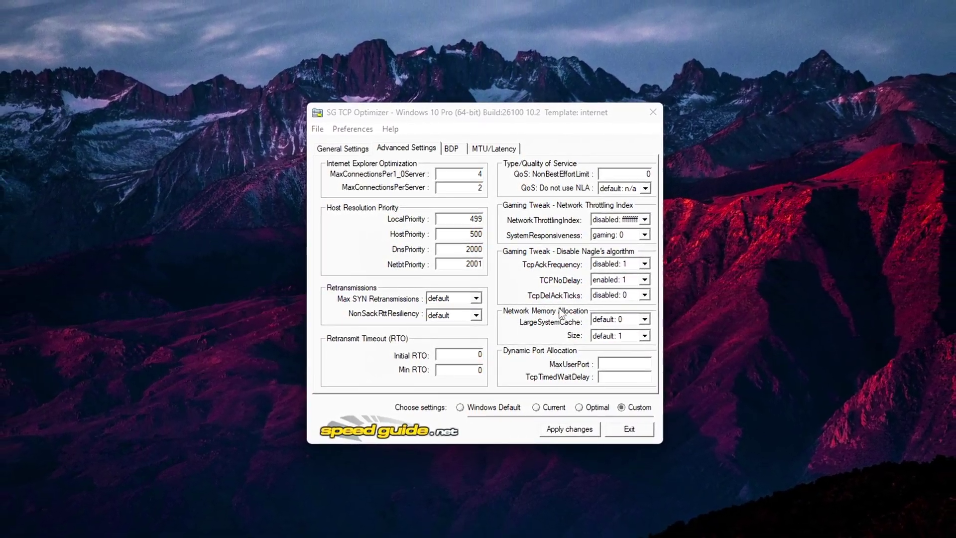
Set LargeSystemCache to enabled: 1 and network memory Size to optimized: 3.
{"action": "left_click", "coordinate": [645, 319]}
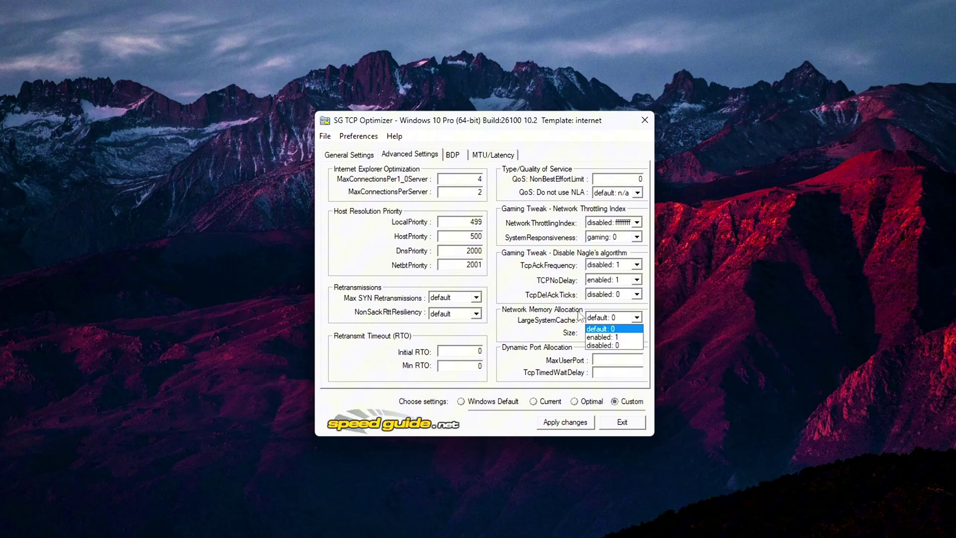
{"action": "left_click", "coordinate": [610, 338]}
{"action": "left_click", "coordinate": [683, 329]}
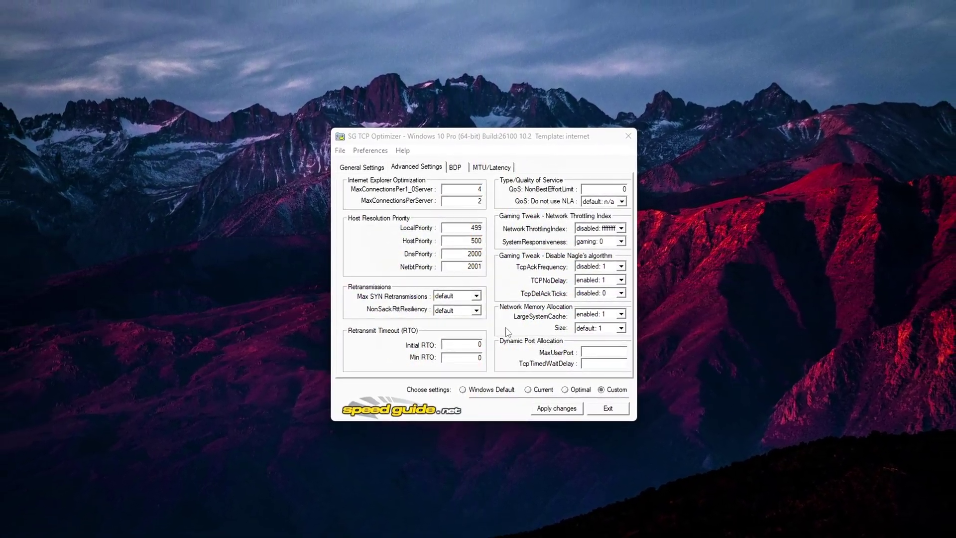
{"action": "left_click", "coordinate": [622, 329]}
{"action": "left_click", "coordinate": [617, 350]}
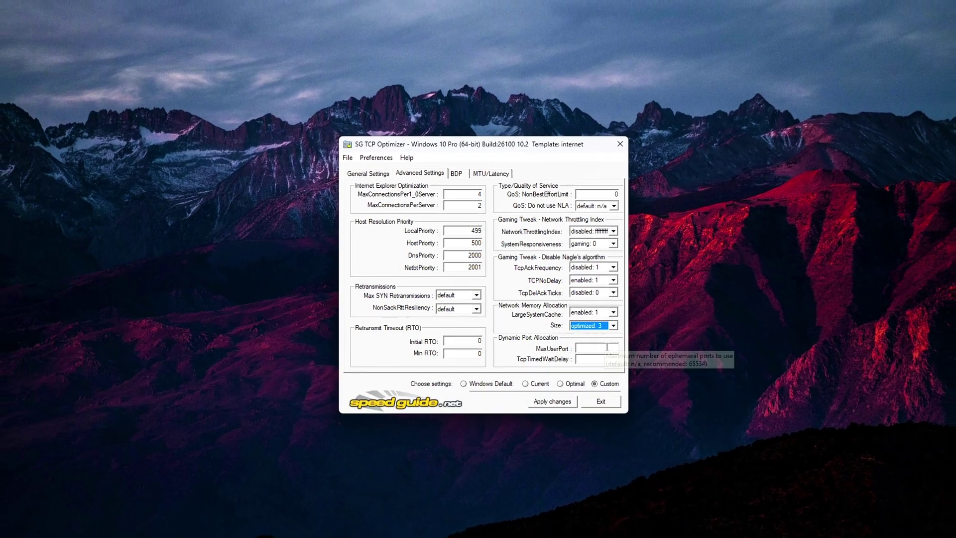
{"action": "left_click", "coordinate": [681, 306]}
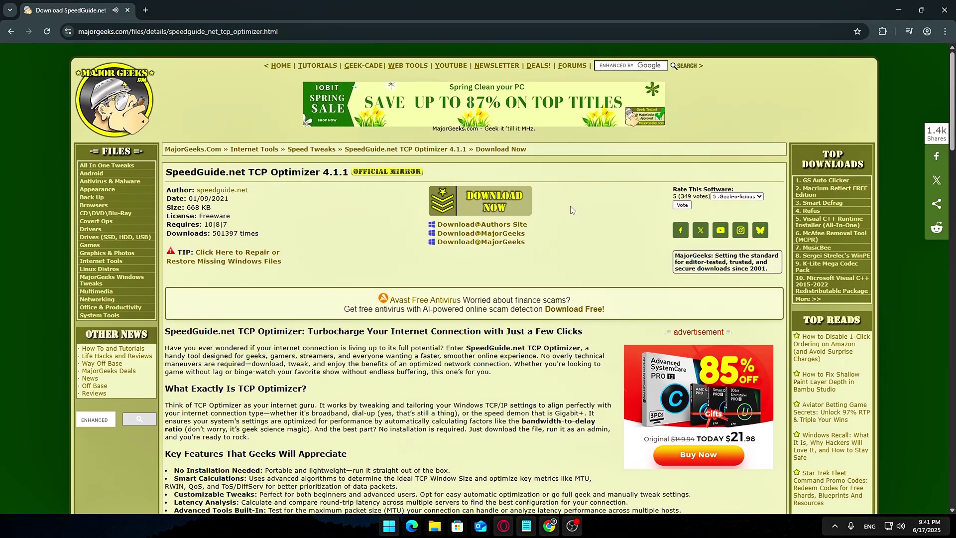
Download TCPOptimizer.exe (668 KB) from MajorGeeks through Download Now and the mirror-page link.
{"action": "left_click_drag", "start_coordinate": [593, 249], "coordinate": [390, 165]}
{"action": "left_click", "coordinate": [393, 224]}
{"action": "left_click", "coordinate": [466, 205]}
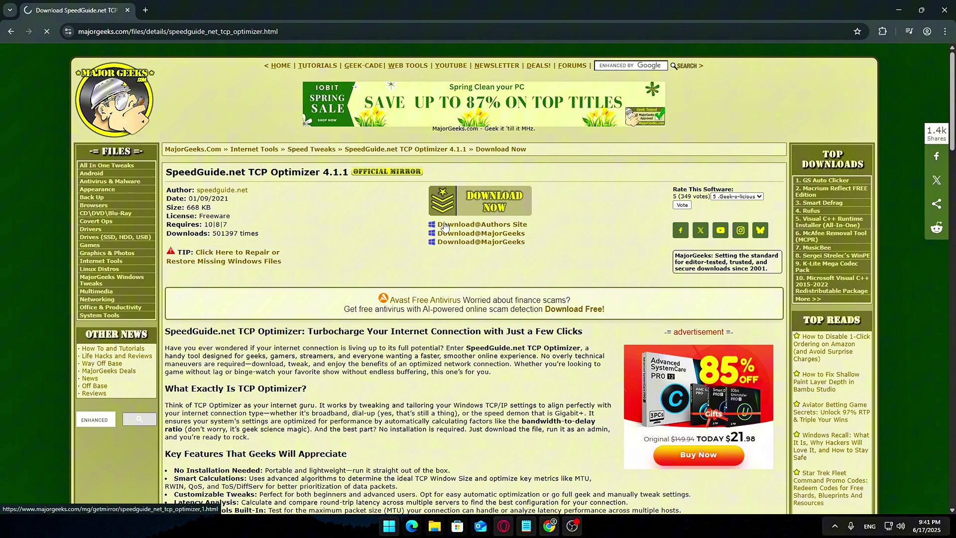
{"action": "left_click", "coordinate": [445, 224]}
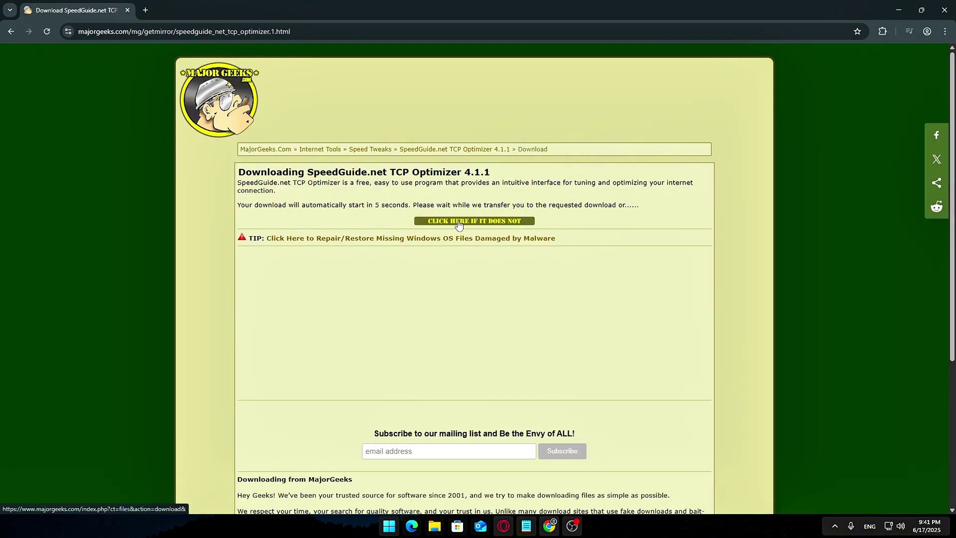
{"action": "left_click", "coordinate": [464, 225]}
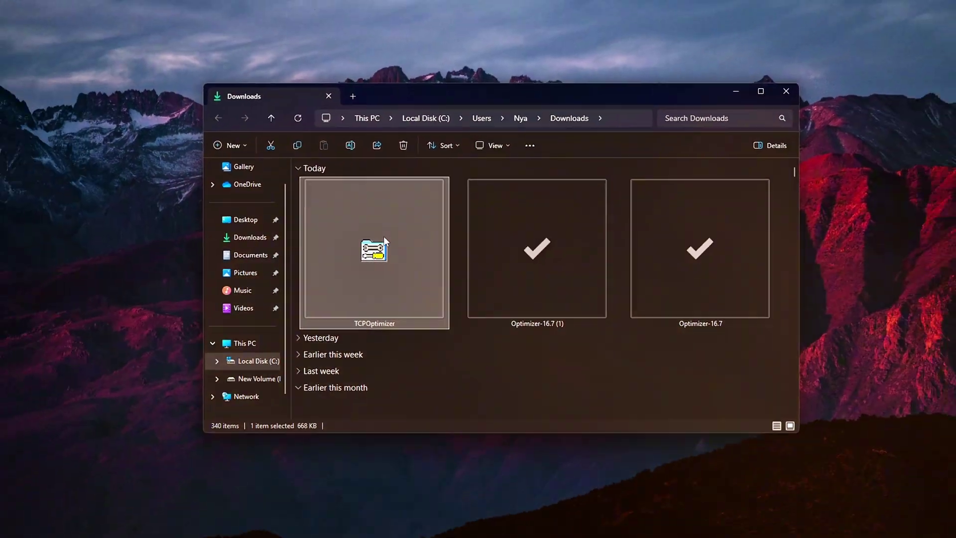
Run the TCPOptimizer file in Downloads as administrator.
{"action": "right_click", "coordinate": [411, 283]}
{"action": "left_click", "coordinate": [411, 281]}
{"action": "right_click", "coordinate": [402, 280]}
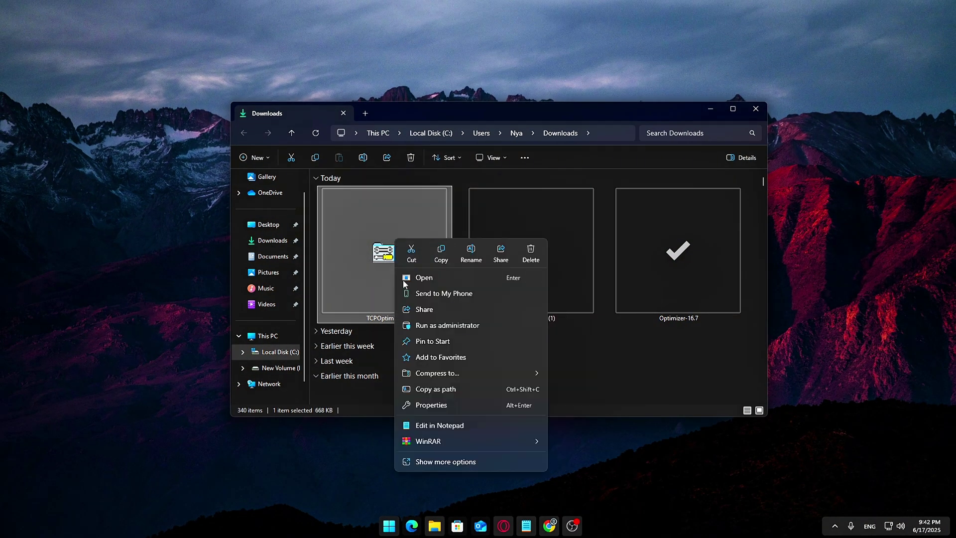
{"action": "left_click", "coordinate": [543, 109]}
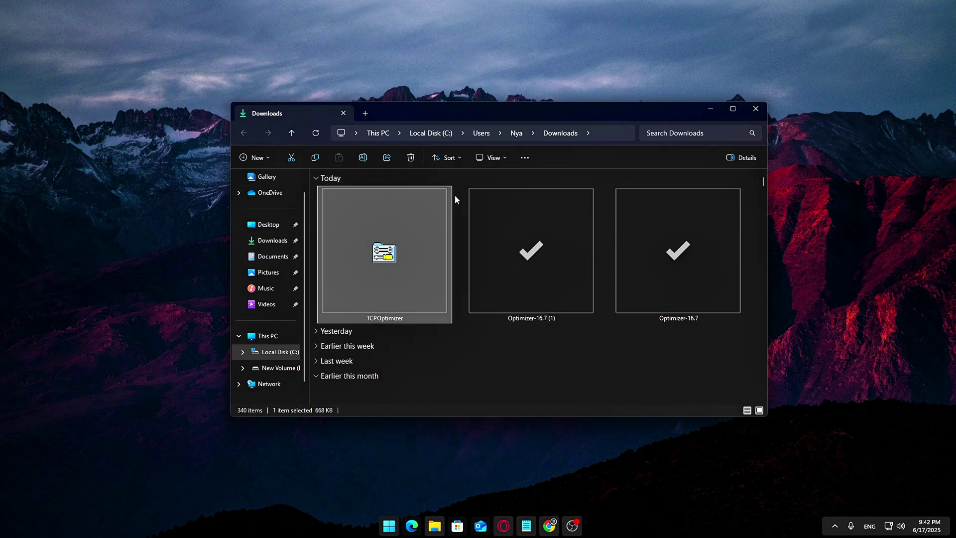
{"action": "left_click", "coordinate": [458, 182]}
{"action": "left_click", "coordinate": [387, 255]}
{"action": "right_click", "coordinate": [388, 249]}
{"action": "left_click", "coordinate": [418, 324]}
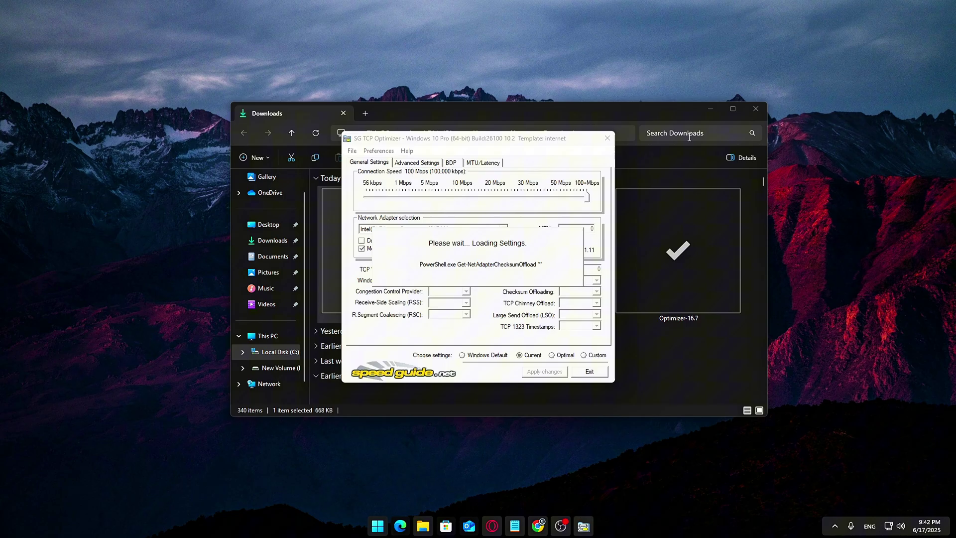
Close the Downloads File Explorer window while TCP Optimizer loads its settings.
{"action": "left_click", "coordinate": [755, 108]}
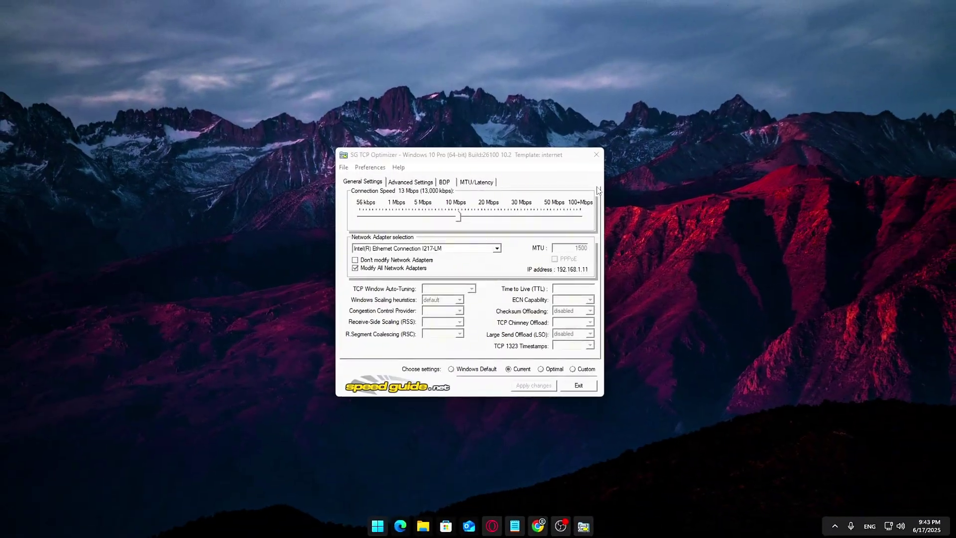
Look through the Advanced Settings, BDP and MTU/Latency pages.
{"action": "left_click_drag", "start_coordinate": [549, 158], "coordinate": [555, 149]}
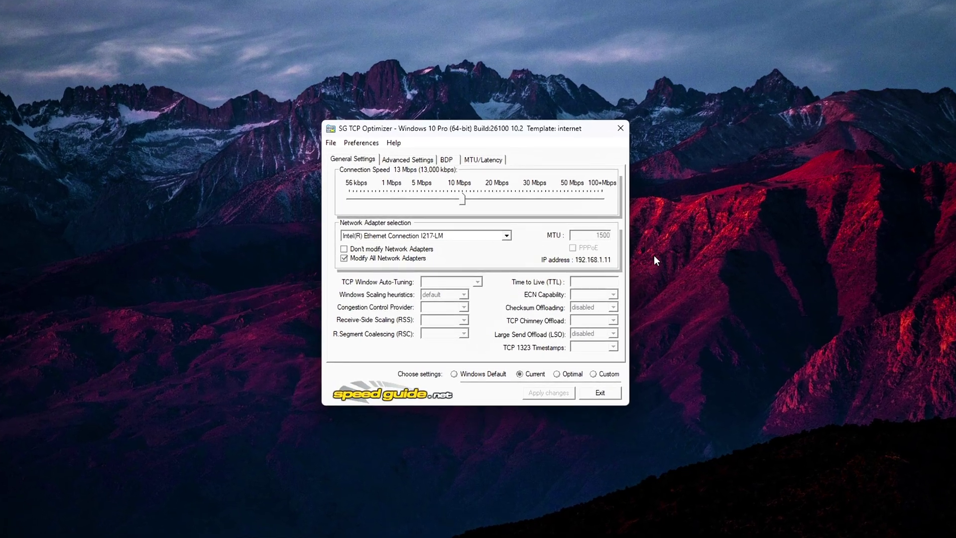
{"action": "left_click", "coordinate": [408, 159]}
{"action": "left_click", "coordinate": [446, 159]}
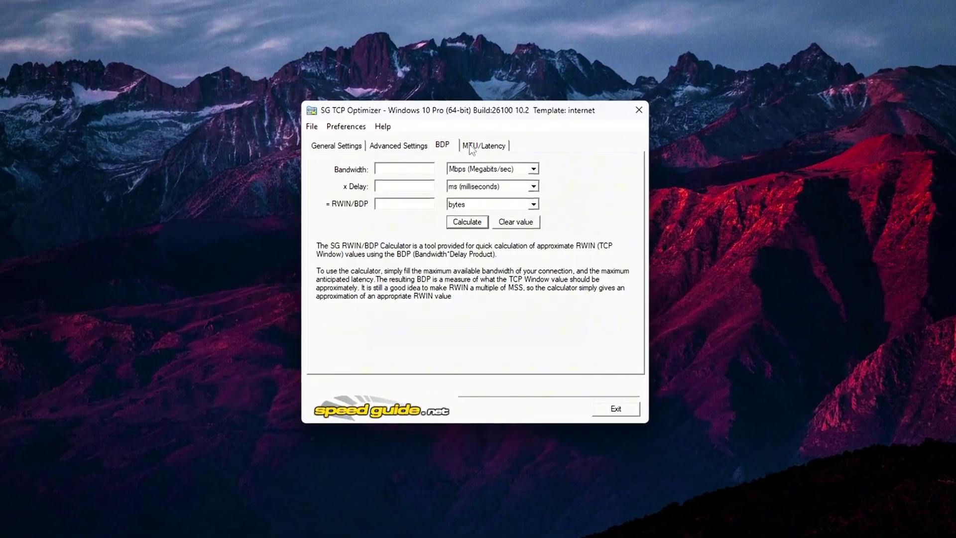
{"action": "left_click", "coordinate": [469, 146]}
On General Settings, choose the Optimal preset and start applying the changes.
{"action": "left_click", "coordinate": [336, 145]}
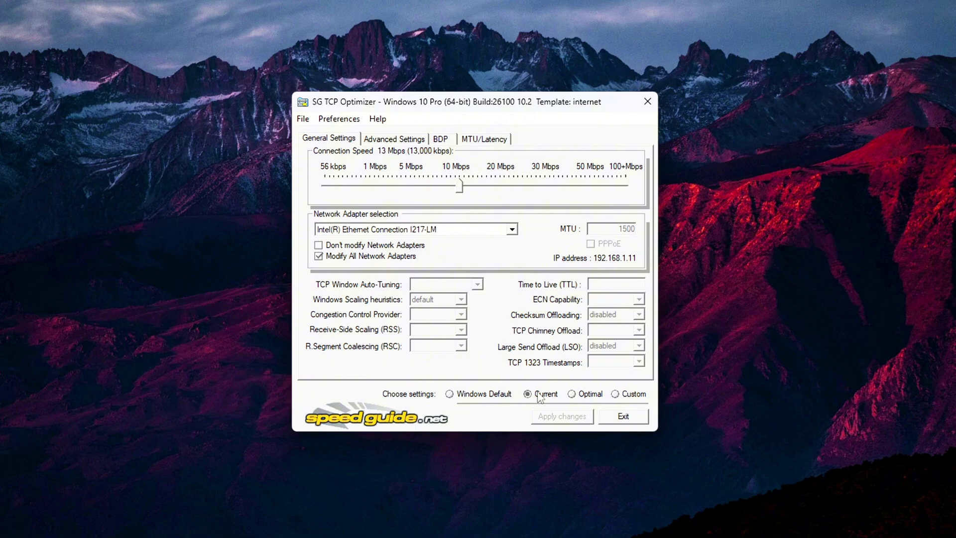
{"action": "left_click", "coordinate": [572, 394]}
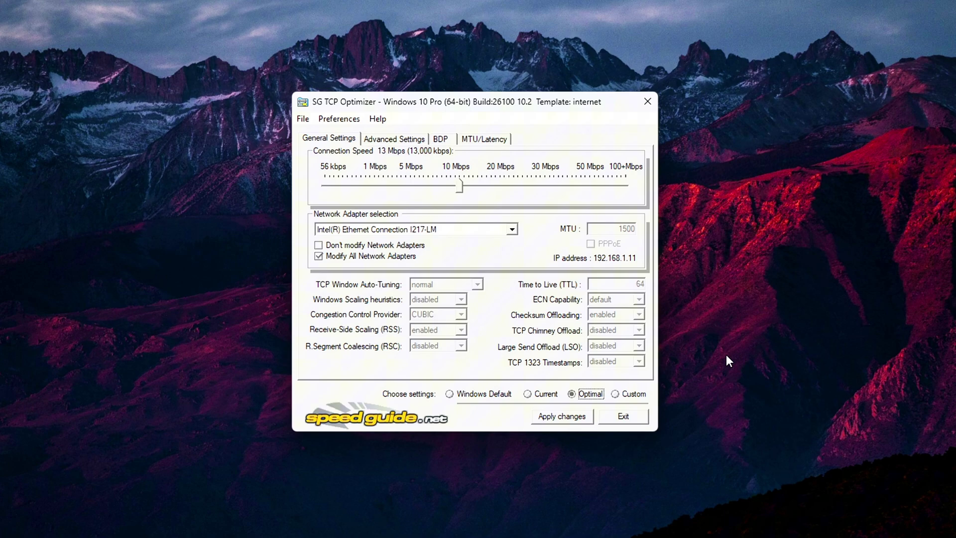
{"action": "left_click", "coordinate": [568, 422]}
Review the old-versus-new values, including CongestionProvider ctcp→CUBIC, and confirm with OK.
{"action": "left_click", "coordinate": [568, 422]}
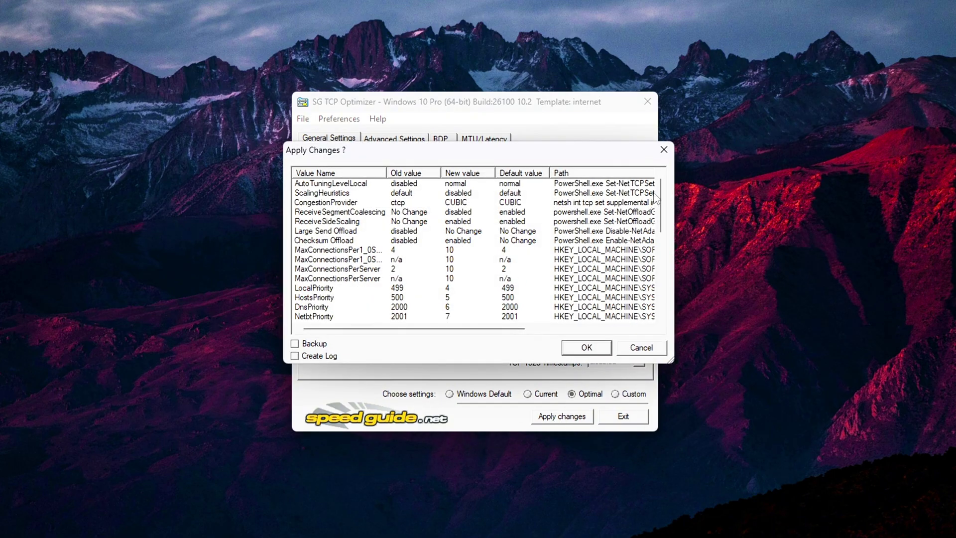
{"action": "mouse_move", "coordinate": [656, 199]}
{"action": "left_mouse_down"}
{"action": "mouse_move", "coordinate": [653, 315]}
{"action": "mouse_move", "coordinate": [656, 205]}
{"action": "left_mouse_up"}
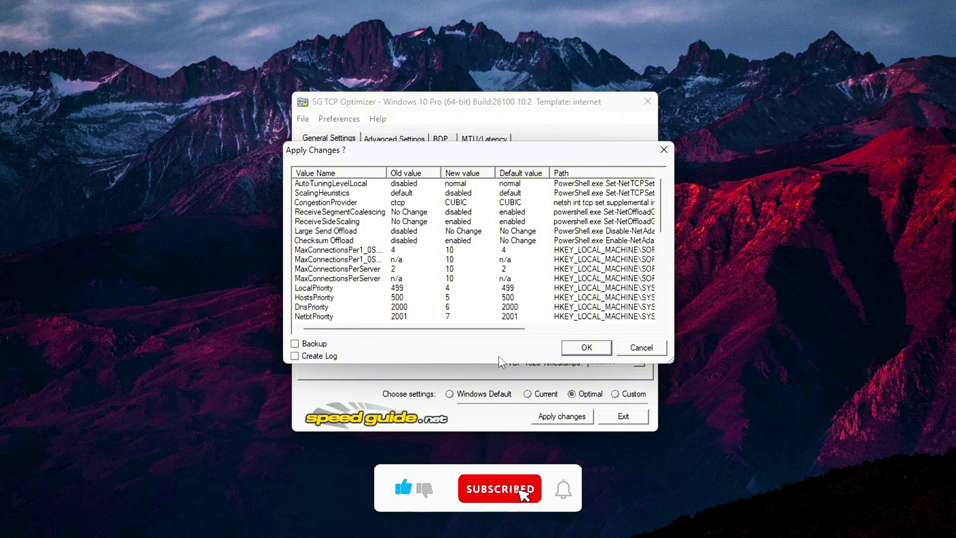
{"action": "left_click", "coordinate": [569, 347]}
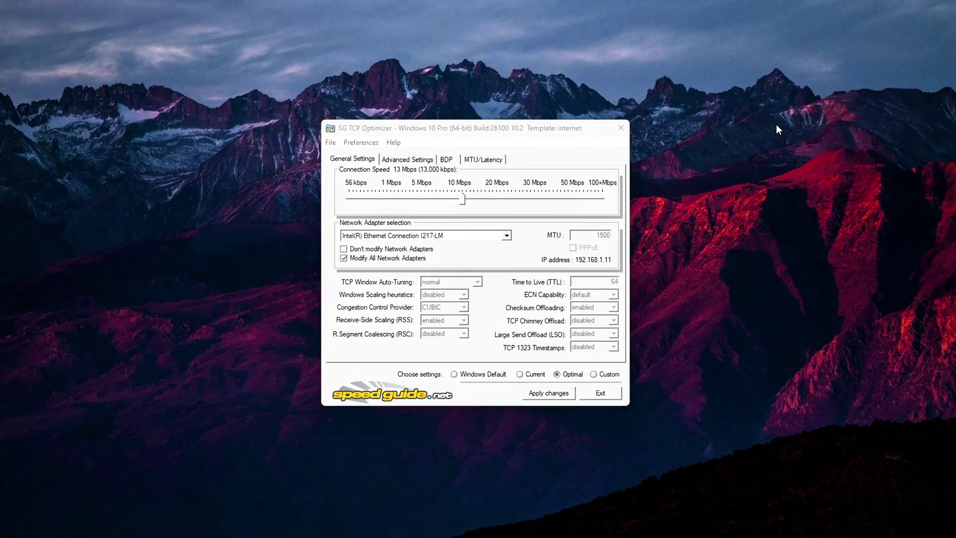
Drag the Connection Speed slider to its maximum of 100 Mbps (100,000 kbps).
{"action": "key", "text": "super+s"}
{"action": "key", "text": "Escape"}
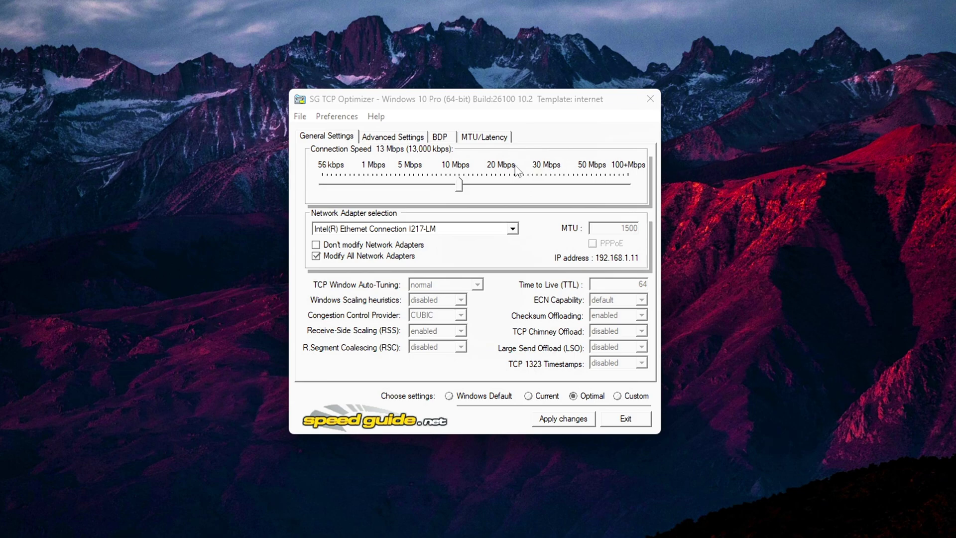
{"action": "left_click_drag", "start_coordinate": [459, 185], "coordinate": [461, 188]}
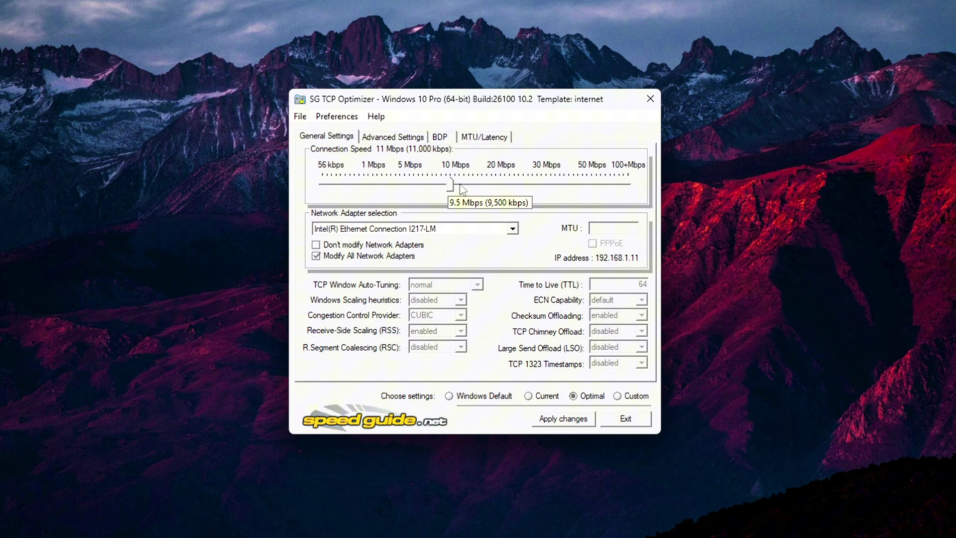
{"action": "left_click_drag", "start_coordinate": [461, 186], "coordinate": [367, 186]}
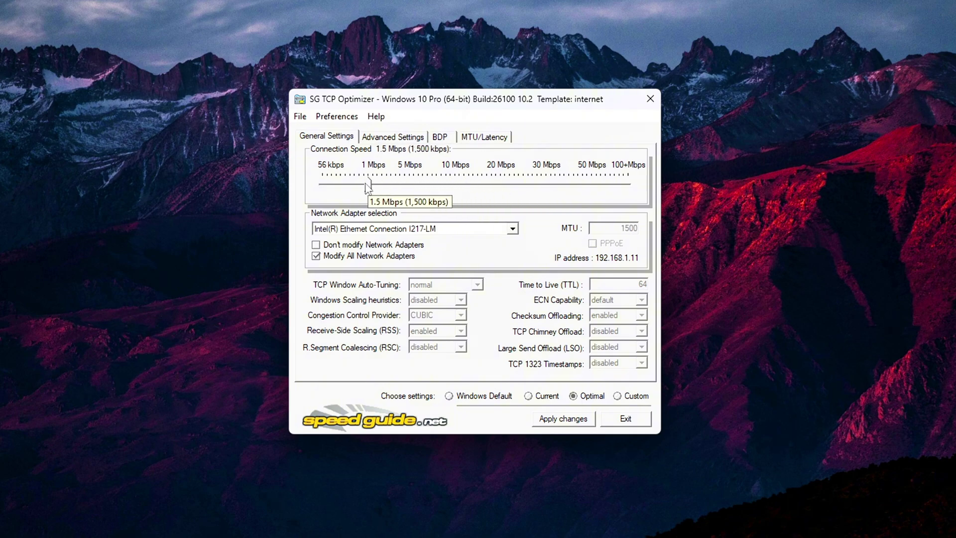
{"action": "left_click_drag", "start_coordinate": [368, 187], "coordinate": [742, 196]}
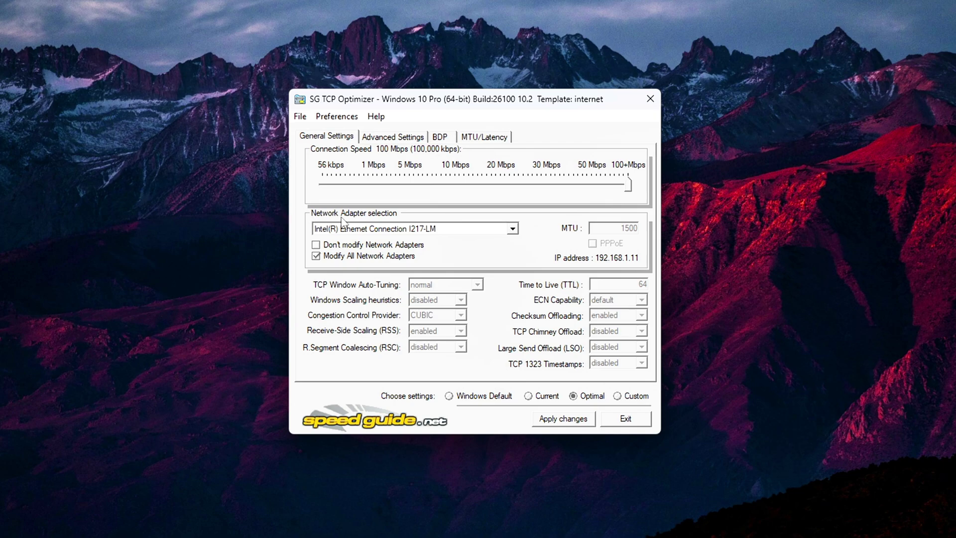
Select the Intel(R) Ethernet Connection I217-LM adapter, untick Don't modify, tick Modify All Network Adapters.
{"action": "left_click", "coordinate": [513, 229]}
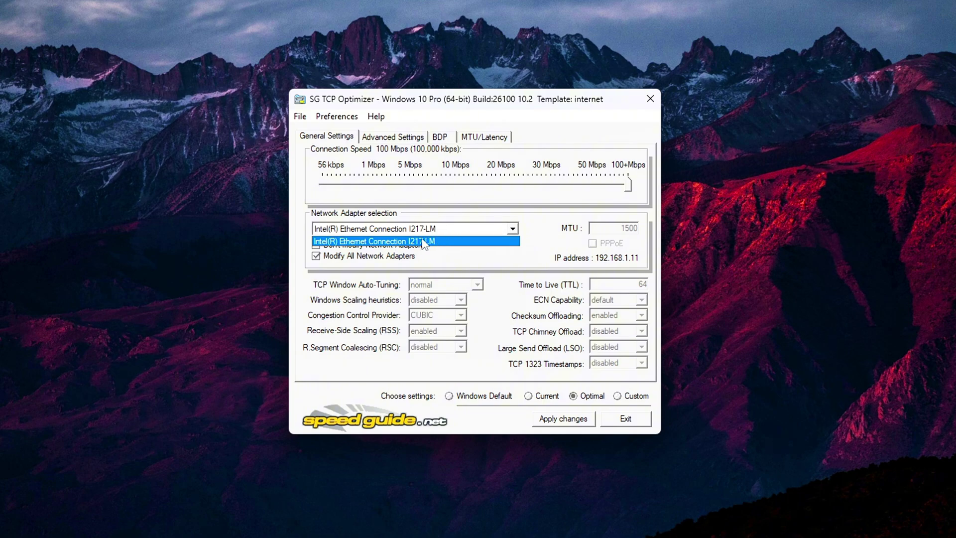
{"action": "left_click", "coordinate": [467, 243]}
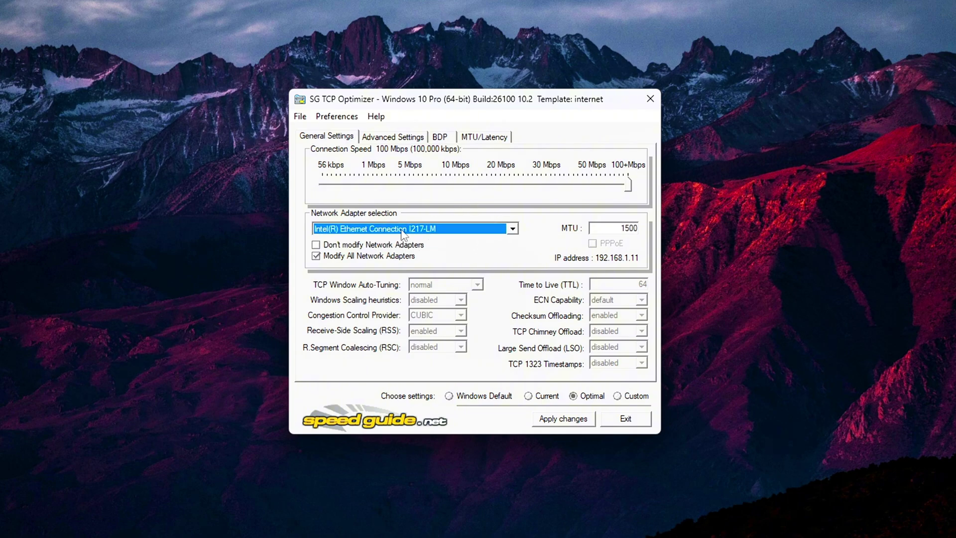
{"action": "left_click", "coordinate": [366, 245]}
{"action": "left_click", "coordinate": [316, 245]}
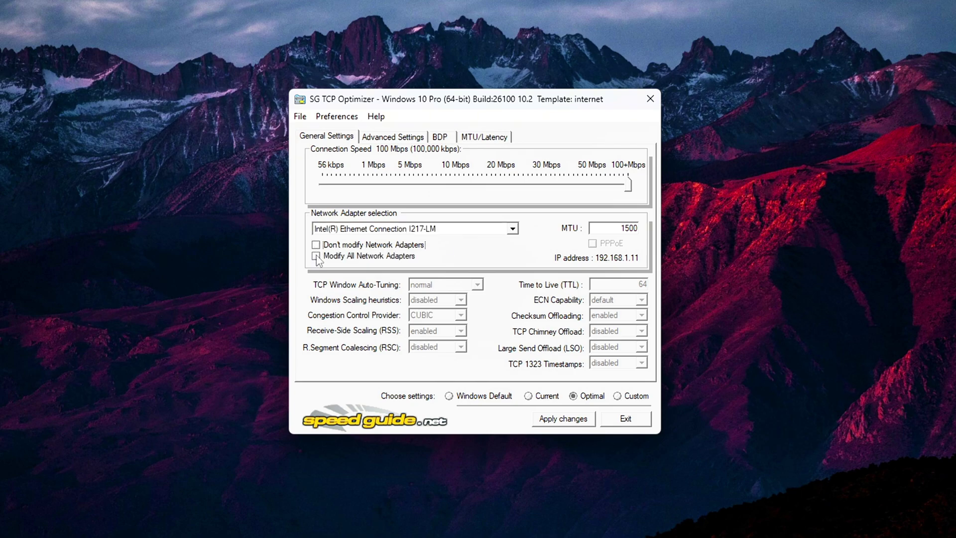
{"action": "left_click", "coordinate": [316, 256]}
{"action": "left_click", "coordinate": [758, 255]}
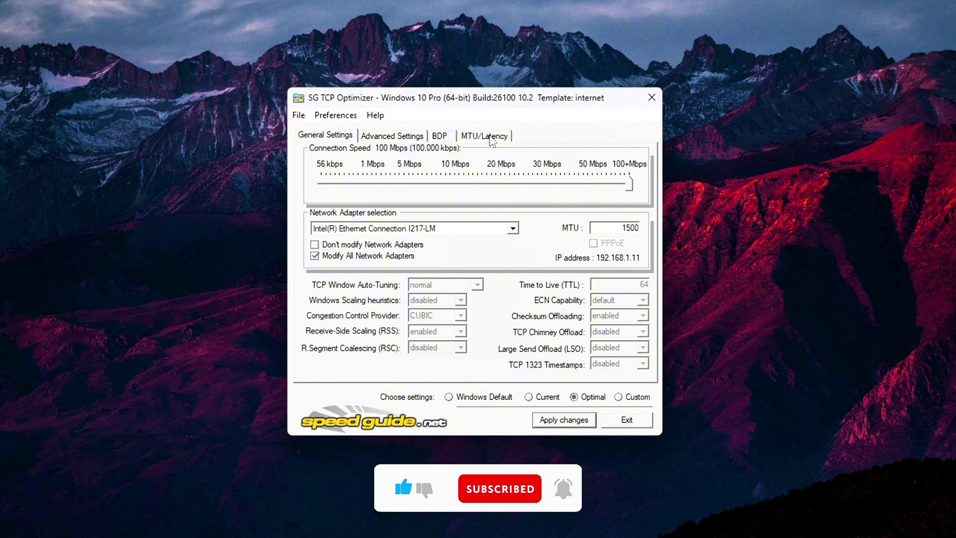
Run the Largest MTU test and copy its recommended MTU of 1492.
{"action": "left_click", "coordinate": [491, 139]}
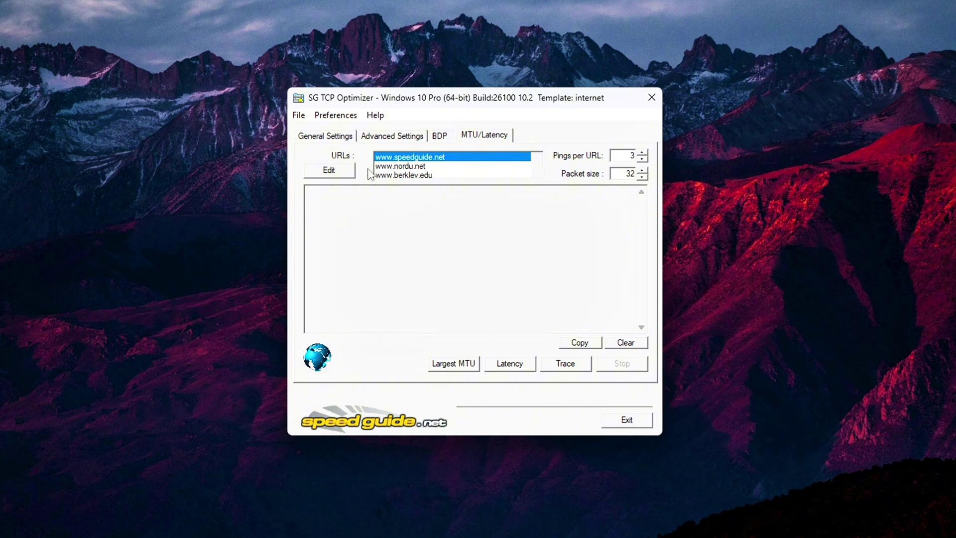
{"action": "left_click", "coordinate": [454, 363]}
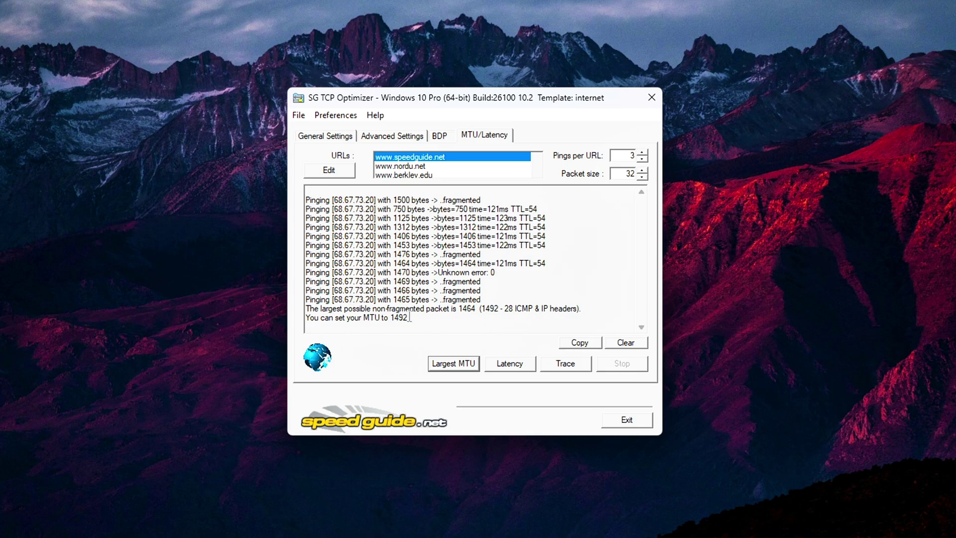
{"action": "left_click_drag", "start_coordinate": [408, 317], "coordinate": [398, 320]}
{"action": "right_click", "coordinate": [394, 320]}
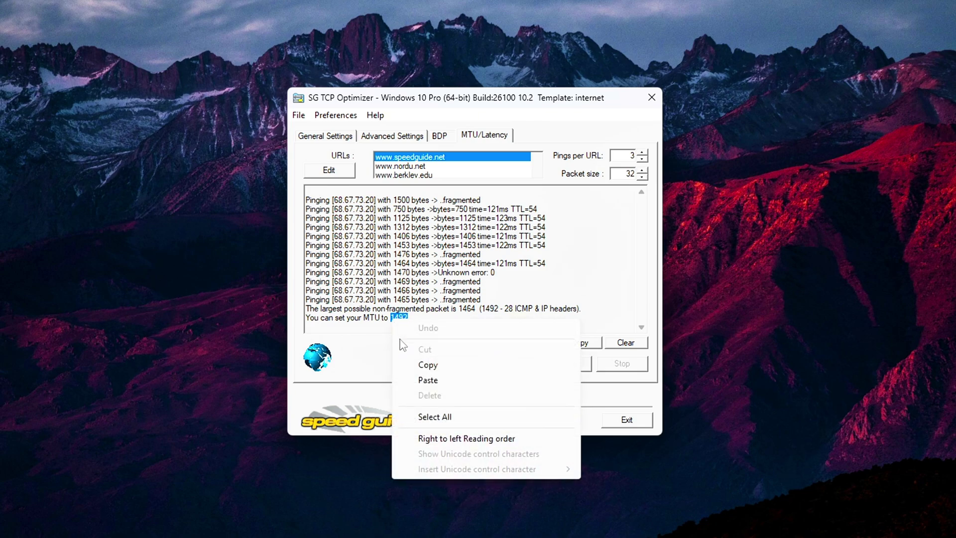
{"action": "left_click", "coordinate": [423, 364]}
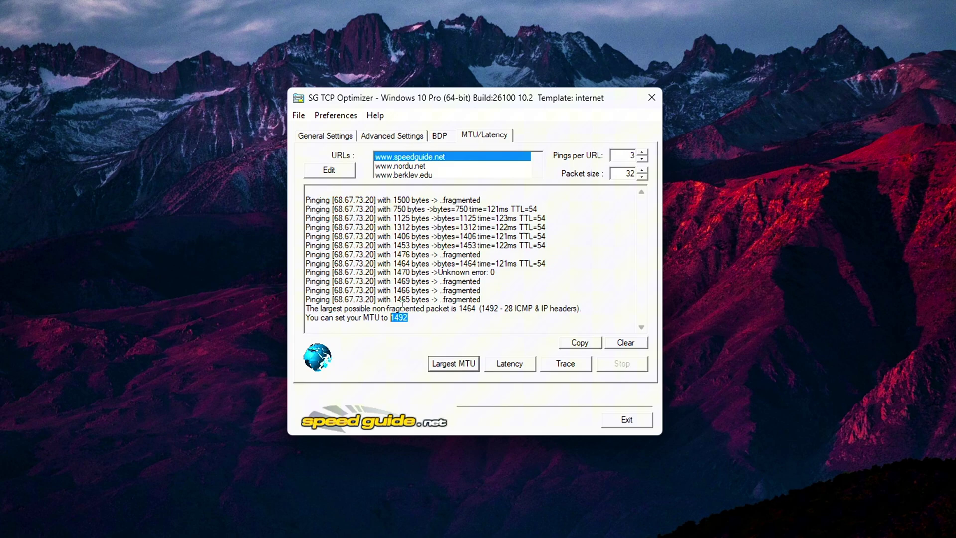
{"action": "left_click", "coordinate": [706, 306]}
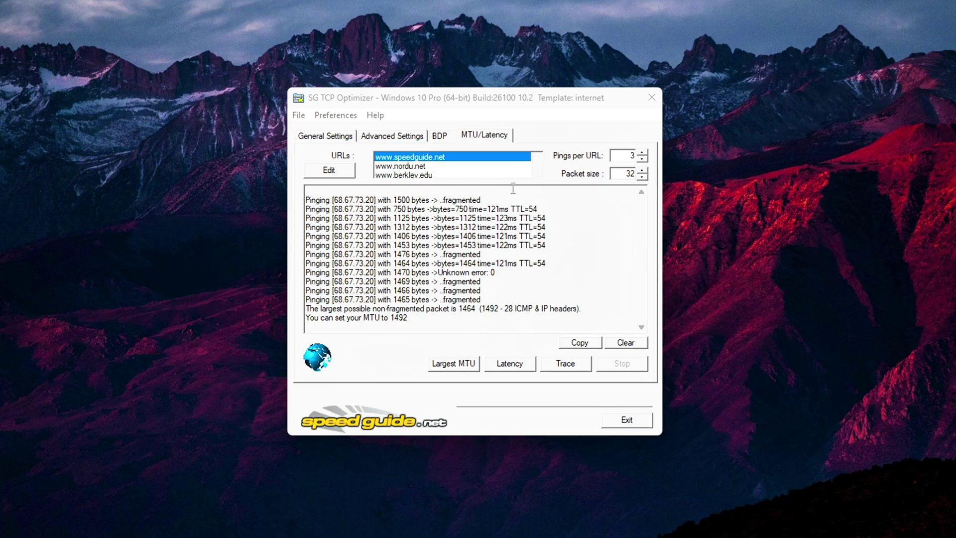
Replace the MTU value 1500 with 1492 on General Settings.
{"action": "left_click", "coordinate": [315, 135]}
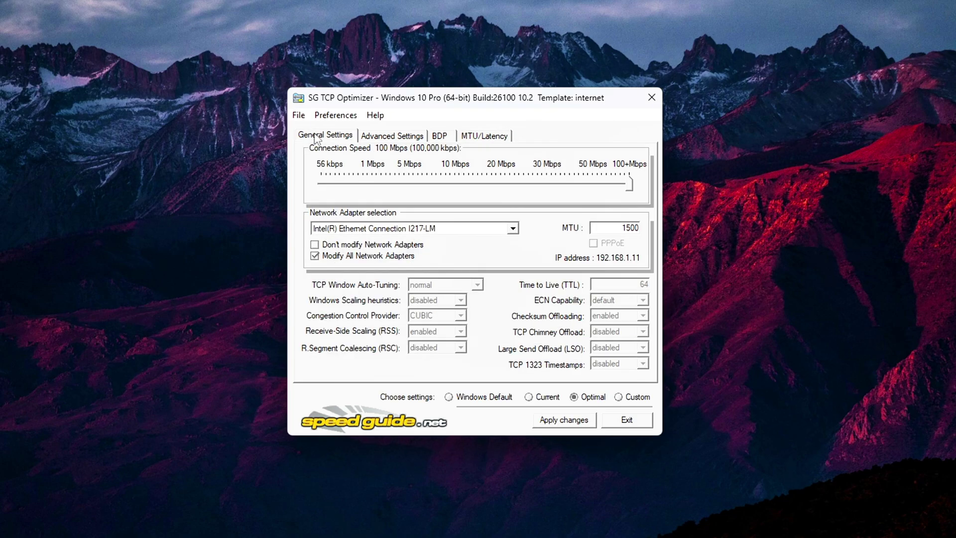
{"action": "double_click", "coordinate": [628, 227]}
{"action": "left_click", "coordinate": [607, 227]}
{"action": "left_click_drag", "start_coordinate": [607, 228], "coordinate": [699, 227]}
{"action": "type", "text": "1492"}
{"action": "left_click", "coordinate": [750, 274]}
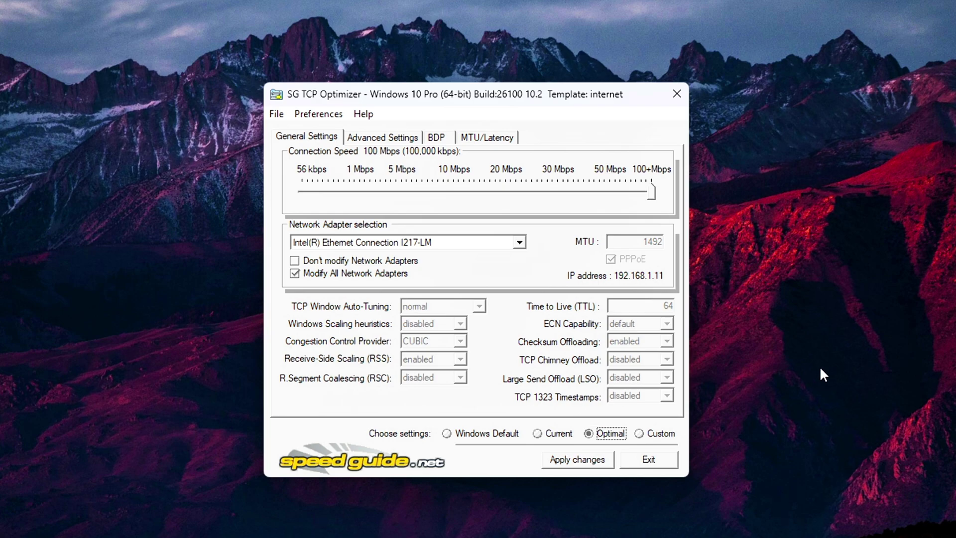
Switch from Optimal to Custom and set R.Segment Coalescing (RSC) to disabled.
{"action": "left_click", "coordinate": [641, 435]}
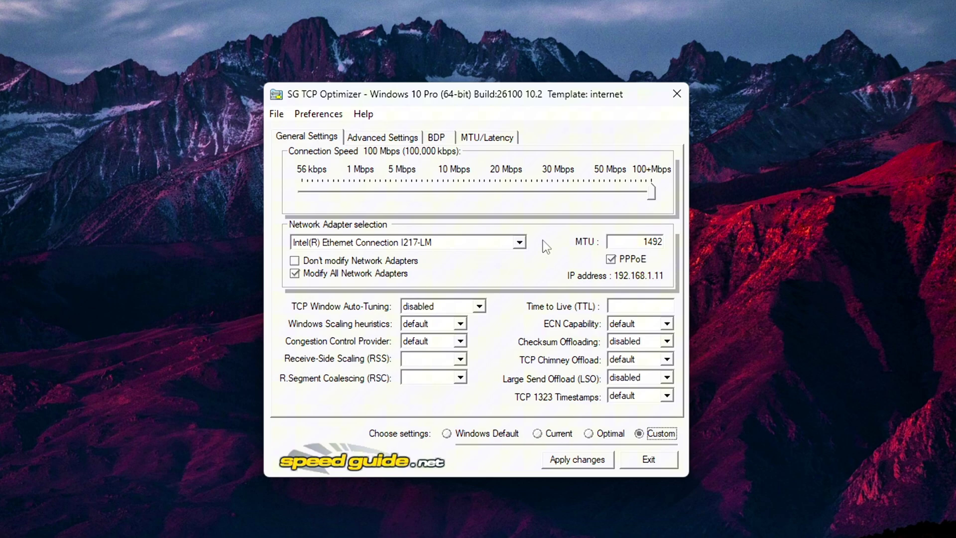
{"action": "left_click", "coordinate": [461, 378]}
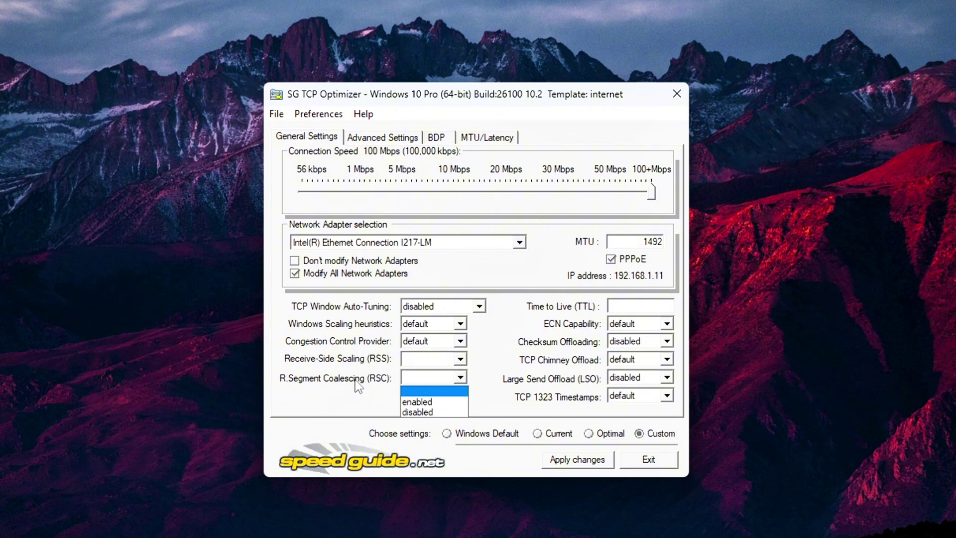
{"action": "left_click", "coordinate": [287, 394]}
{"action": "left_click", "coordinate": [460, 359]}
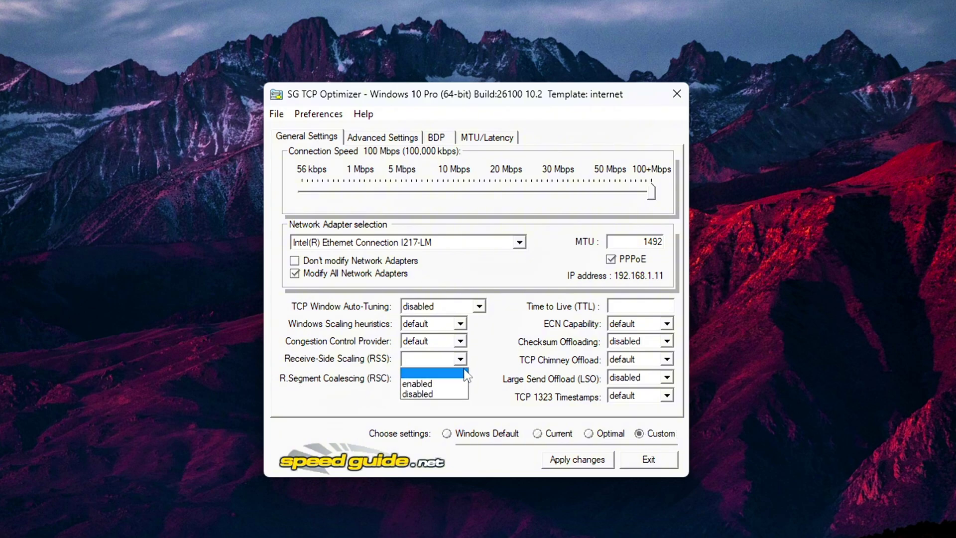
{"action": "left_click", "coordinate": [350, 389]}
{"action": "left_click", "coordinate": [460, 378]}
{"action": "left_click", "coordinate": [413, 410]}
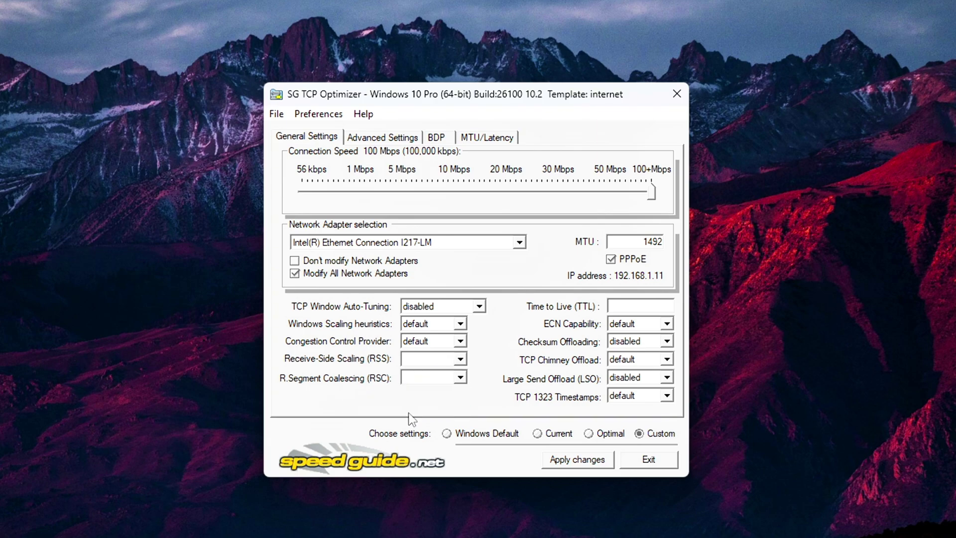
{"action": "left_click", "coordinate": [766, 360]}
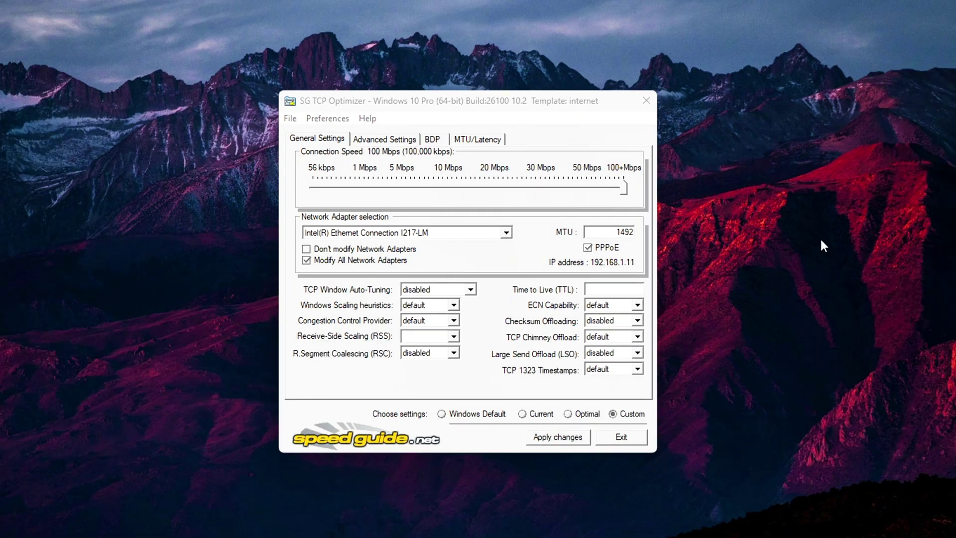
In Advanced Settings, disable network throttling and set SystemResponsiveness to gaming: 0.
{"action": "left_click", "coordinate": [519, 118]}
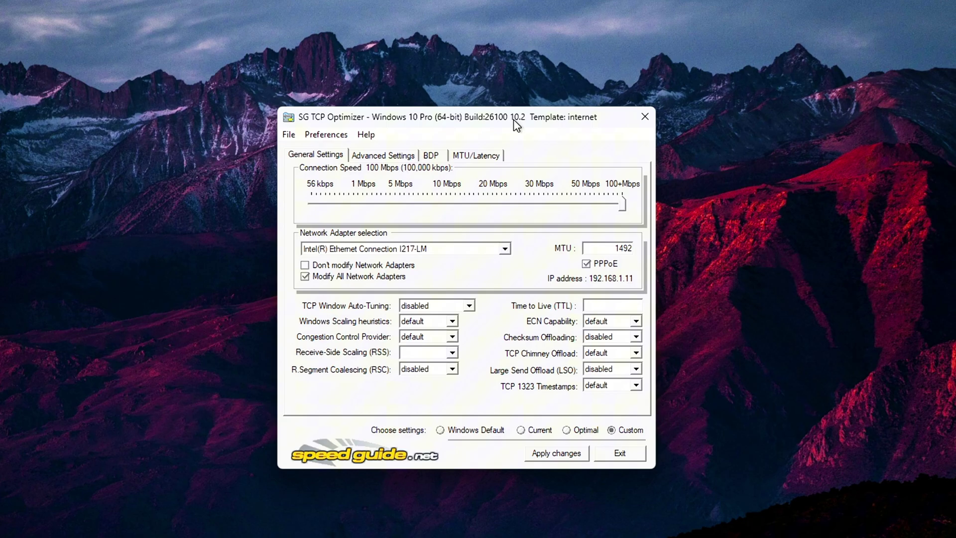
{"action": "left_click", "coordinate": [386, 156]}
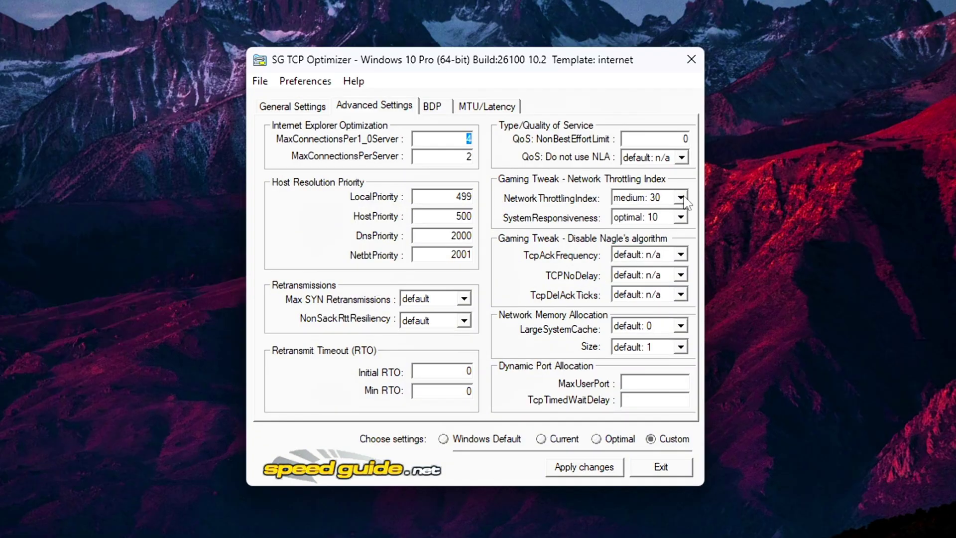
{"action": "left_click", "coordinate": [636, 231]}
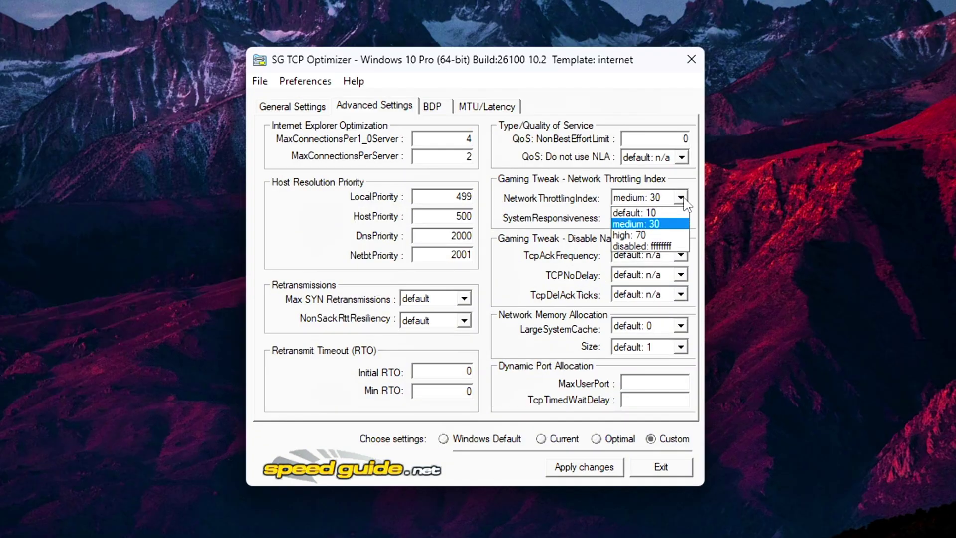
{"action": "left_click", "coordinate": [641, 246]}
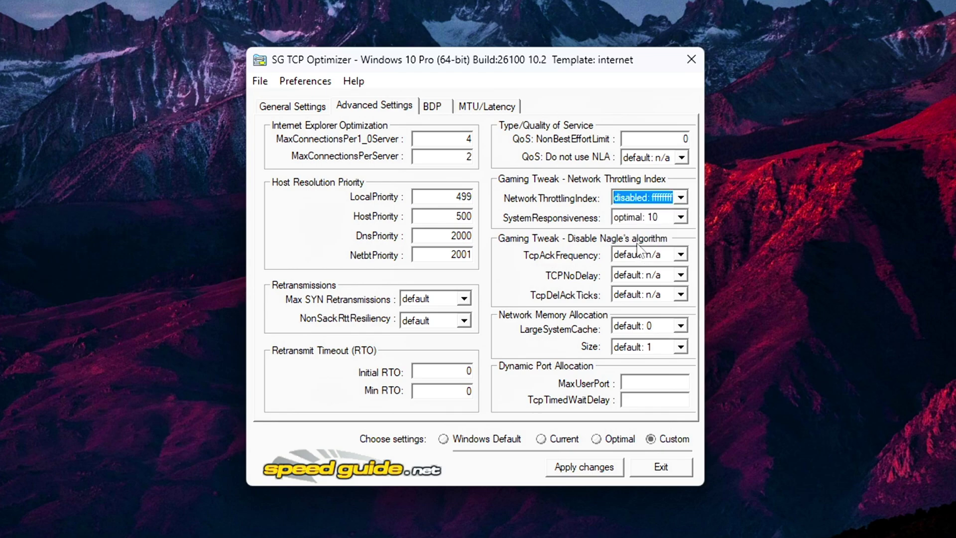
{"action": "left_click", "coordinate": [680, 220]}
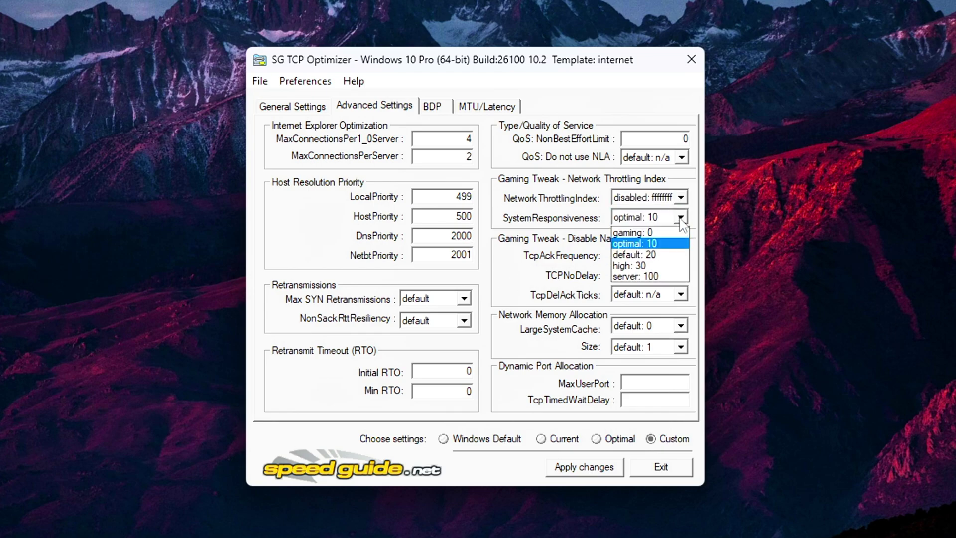
{"action": "left_click", "coordinate": [635, 232]}
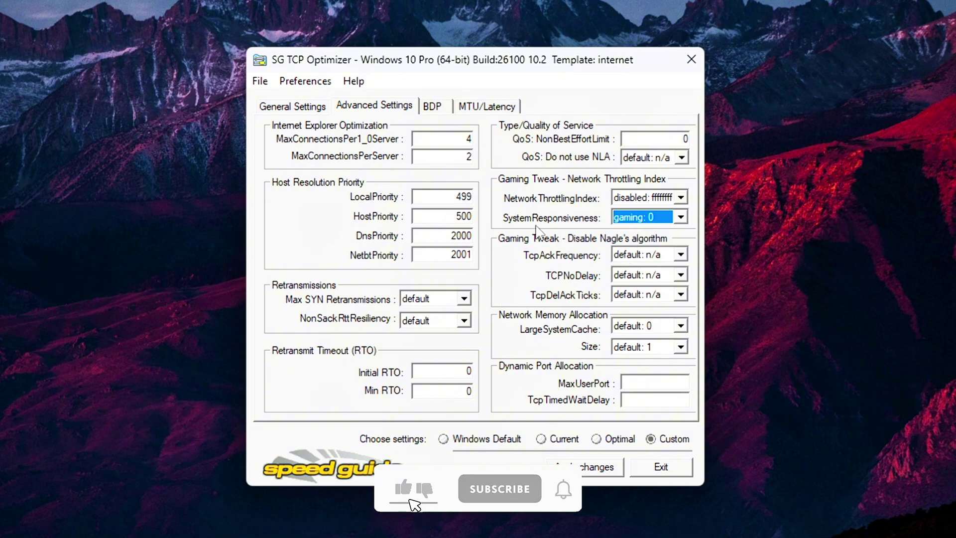
Set TcpAckFrequency to disabled: 1, TCPNoDelay to enabled: 1, and TcpDelAckTicks to disabled: 0.
{"action": "left_click", "coordinate": [680, 255]}
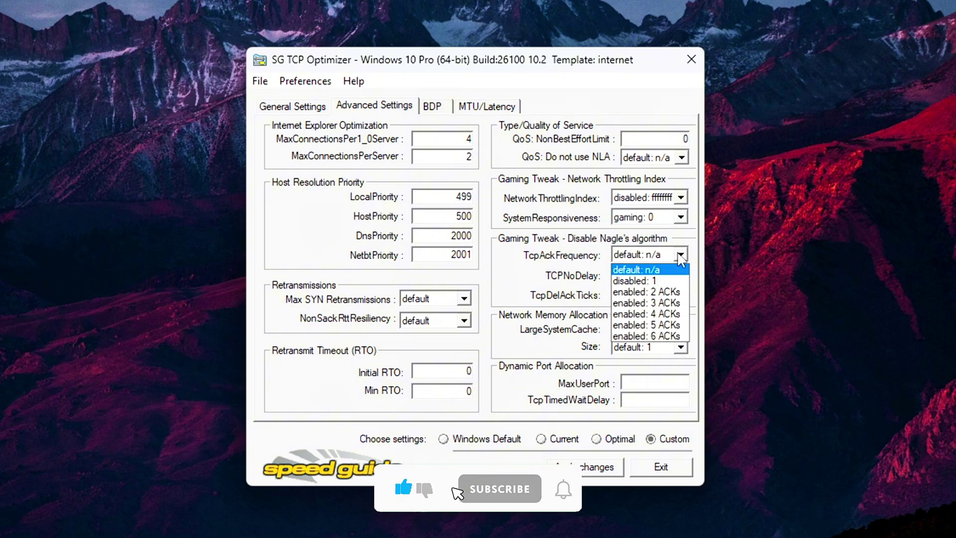
{"action": "left_click", "coordinate": [637, 281]}
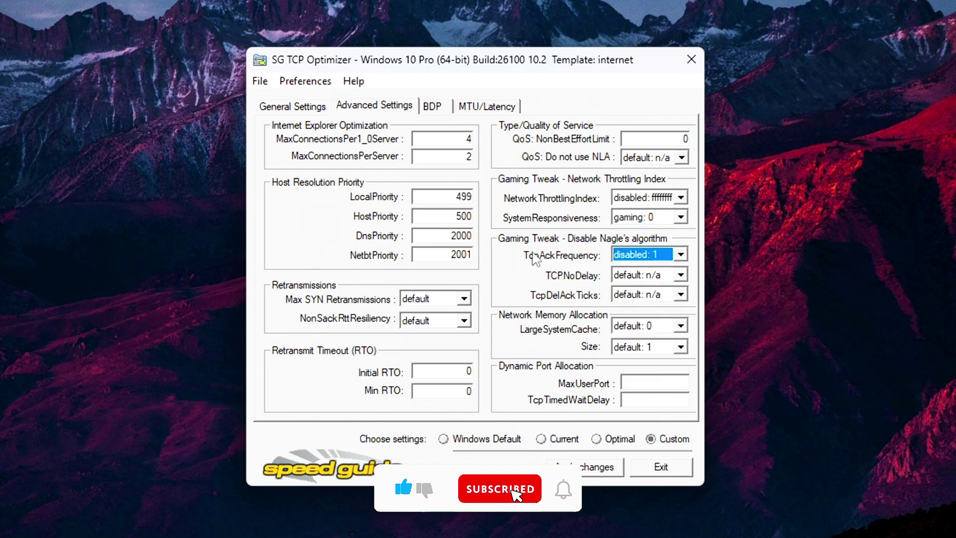
{"action": "left_click", "coordinate": [681, 274]}
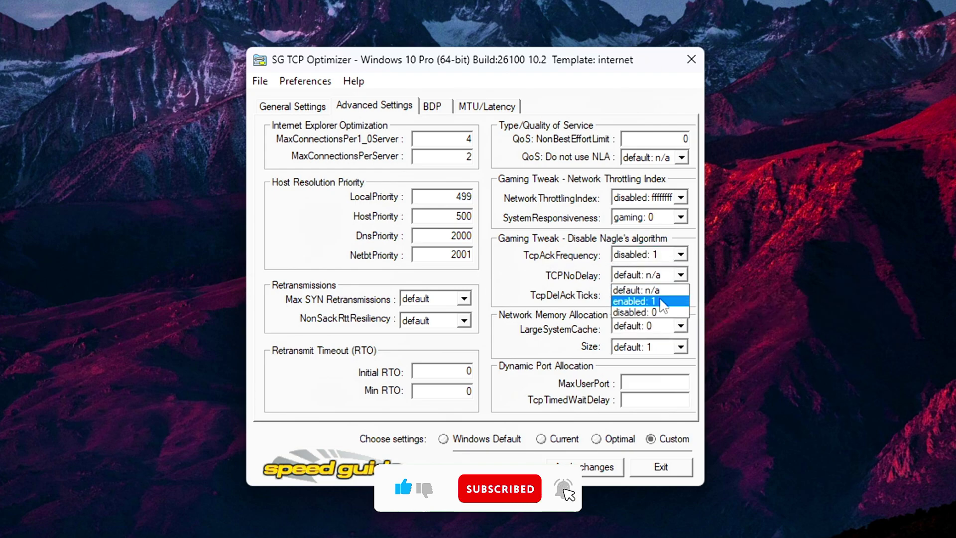
{"action": "left_click", "coordinate": [660, 301]}
{"action": "left_click", "coordinate": [673, 296]}
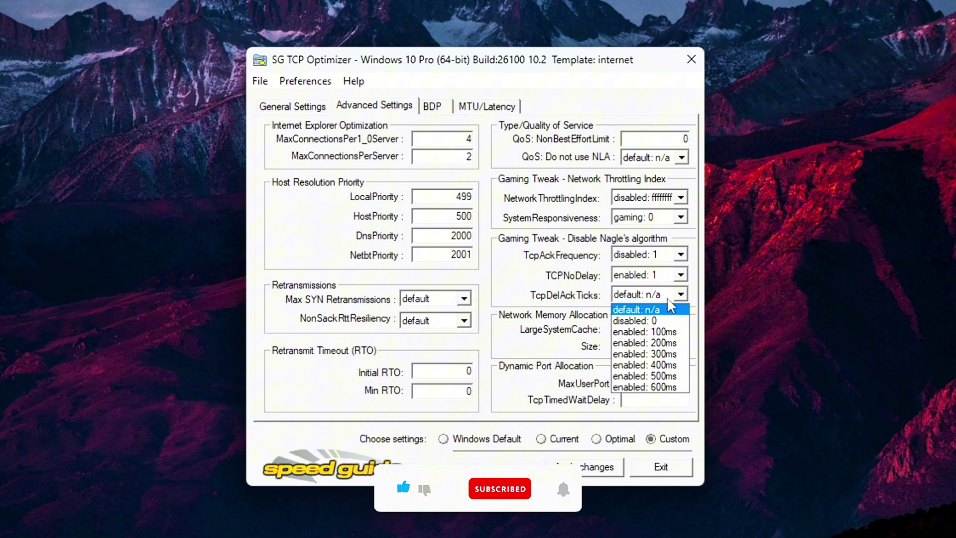
{"action": "left_click", "coordinate": [642, 320]}
{"action": "left_click", "coordinate": [856, 299]}
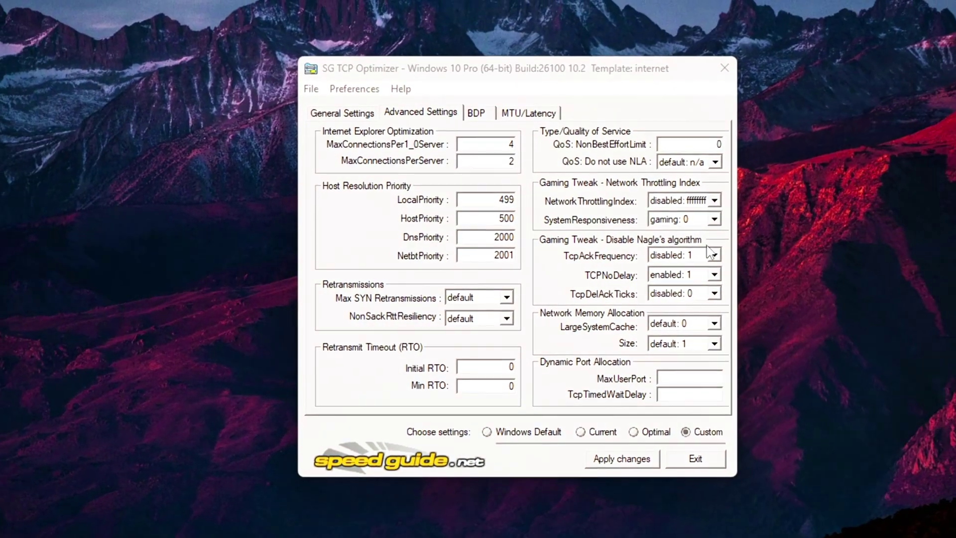
Confirm TcpAckFrequency stays at disabled: 1 and shift the optimizer window slightly left.
{"action": "left_click", "coordinate": [680, 254]}
{"action": "left_click", "coordinate": [601, 287]}
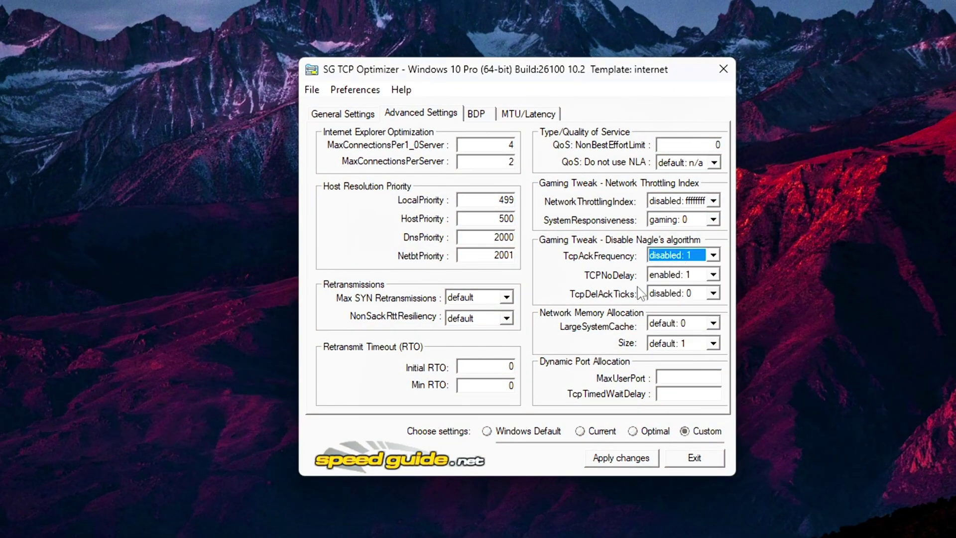
{"action": "left_click_drag", "start_coordinate": [588, 68], "coordinate": [558, 60]}
{"action": "left_click", "coordinate": [802, 144]}
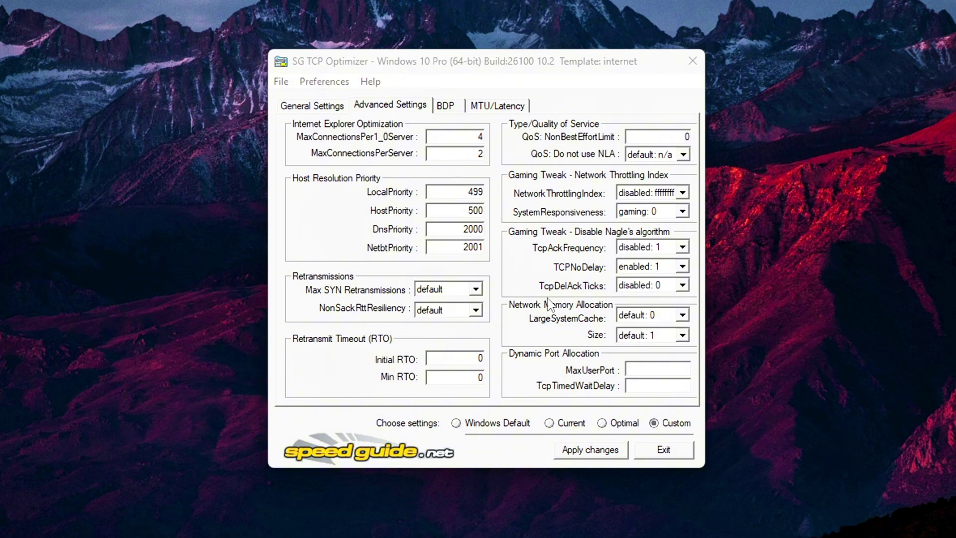
Set LargeSystemCache to enabled: 1 and network memory Size to optimized: 3.
{"action": "left_click", "coordinate": [681, 314]}
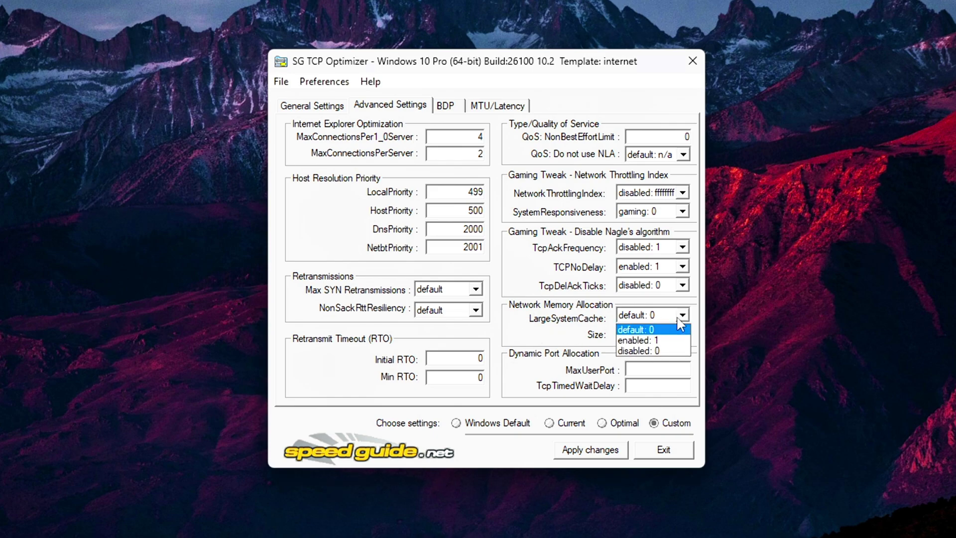
{"action": "left_click", "coordinate": [638, 340]}
{"action": "left_click", "coordinate": [755, 340]}
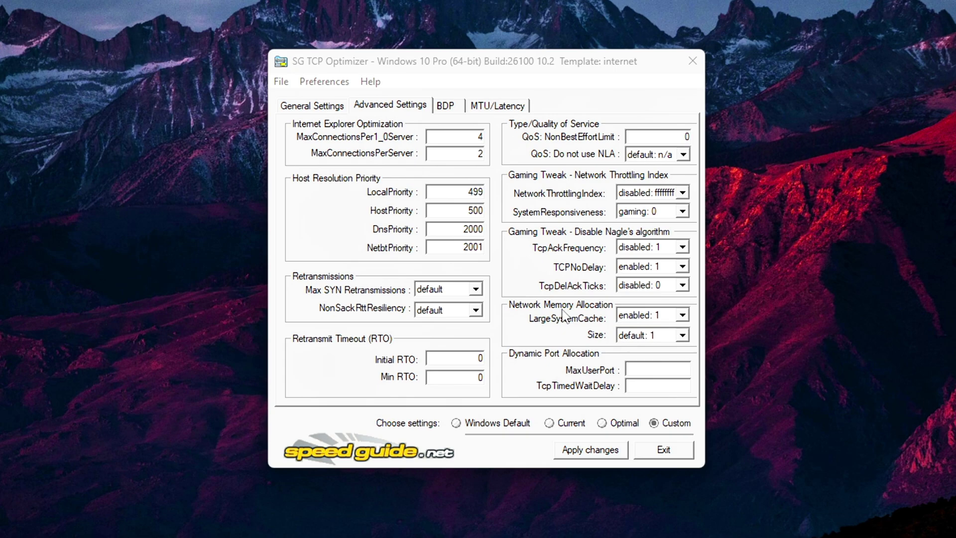
{"action": "left_click", "coordinate": [683, 336]}
{"action": "left_click", "coordinate": [670, 371]}
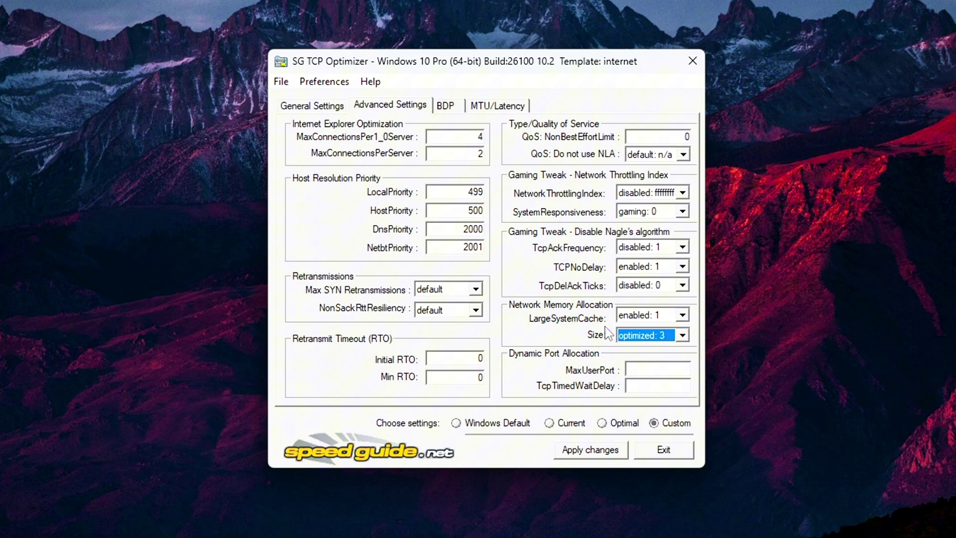
{"action": "left_click", "coordinate": [782, 335]}
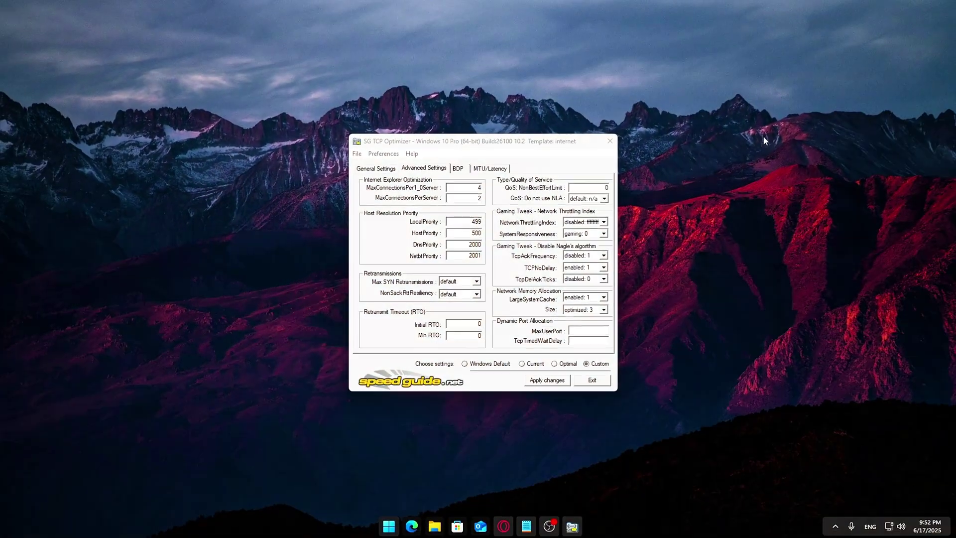
Look through the MTU/Latency, BDP and Advanced Settings pages, ending on General Settings.
{"action": "left_click_drag", "start_coordinate": [536, 145], "coordinate": [523, 147]}
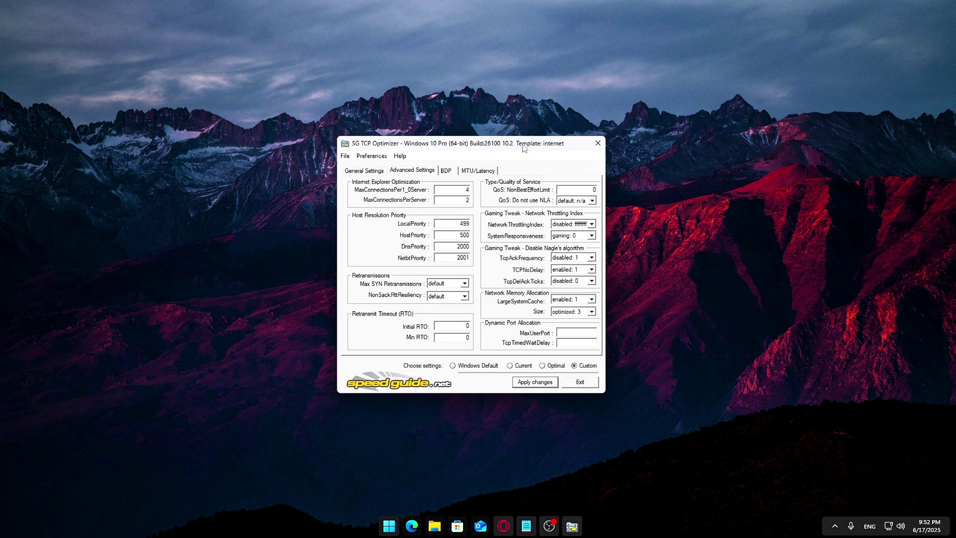
{"action": "left_click", "coordinate": [481, 172]}
{"action": "left_click", "coordinate": [446, 171]}
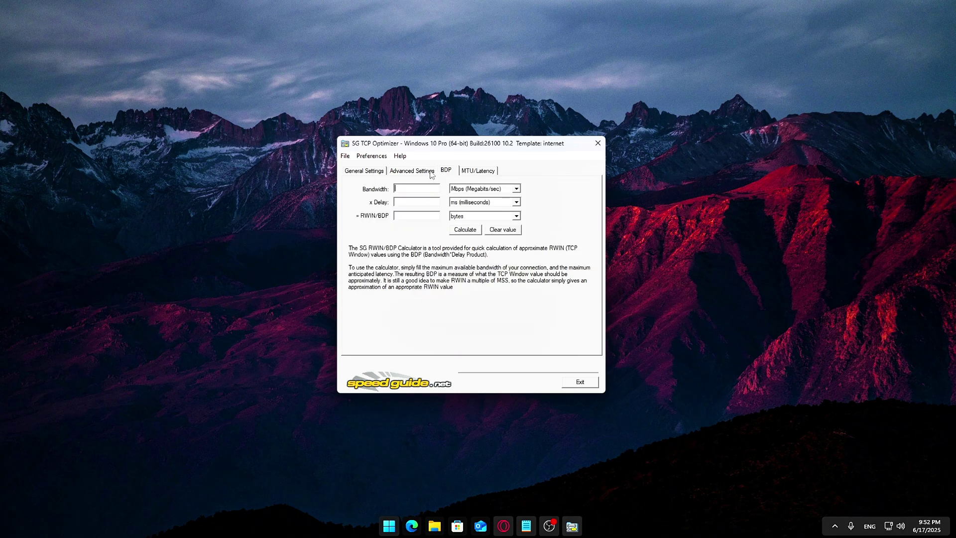
{"action": "left_click", "coordinate": [432, 172]}
{"action": "left_click", "coordinate": [368, 171]}
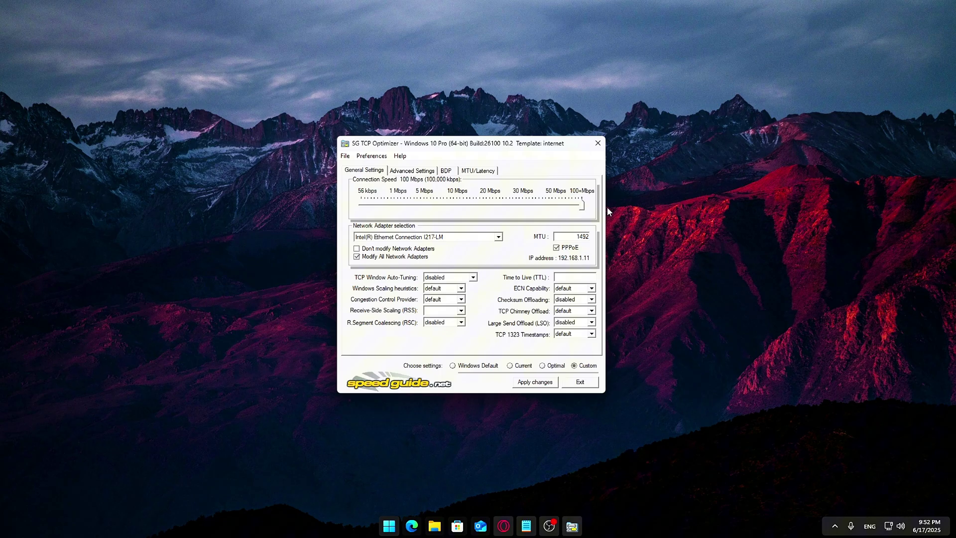
Apply the custom changes, decline the immediate reboot, and go to MTU/Latency.
{"action": "left_click", "coordinate": [691, 224]}
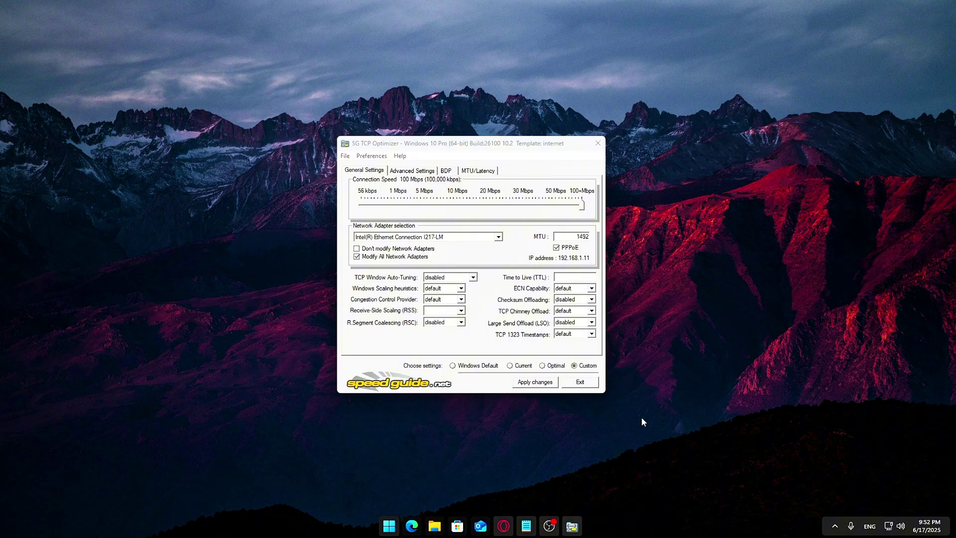
{"action": "left_click", "coordinate": [523, 387]}
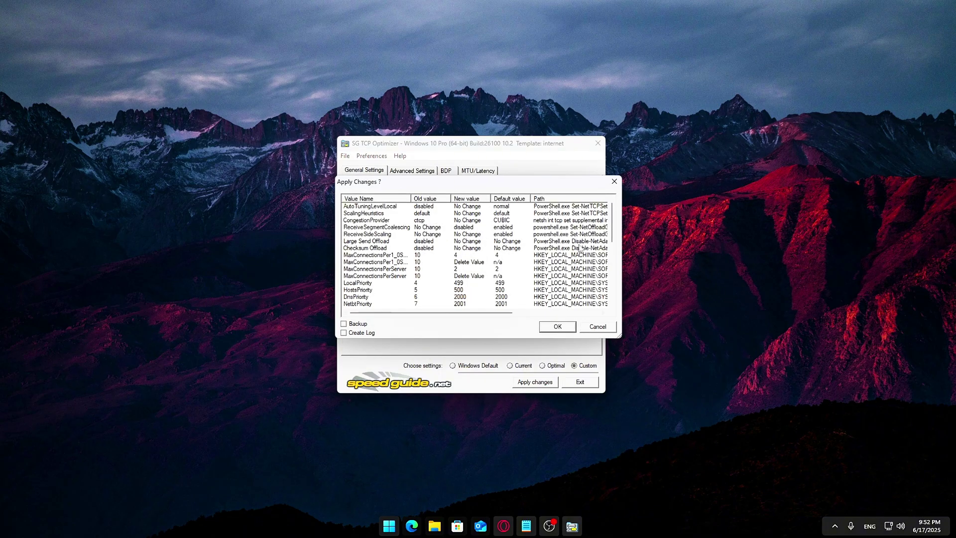
{"action": "left_click_drag", "start_coordinate": [612, 210], "coordinate": [612, 269]}
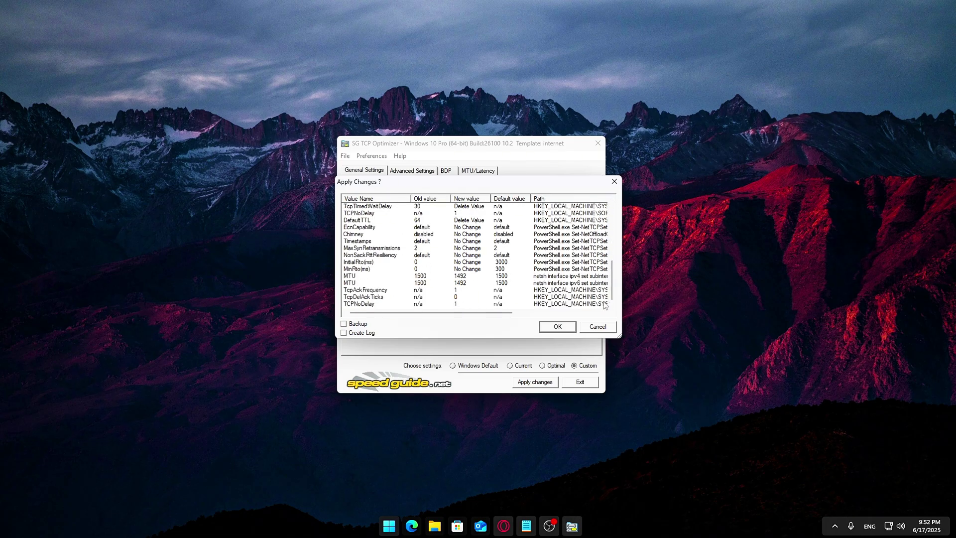
{"action": "left_click", "coordinate": [558, 327]}
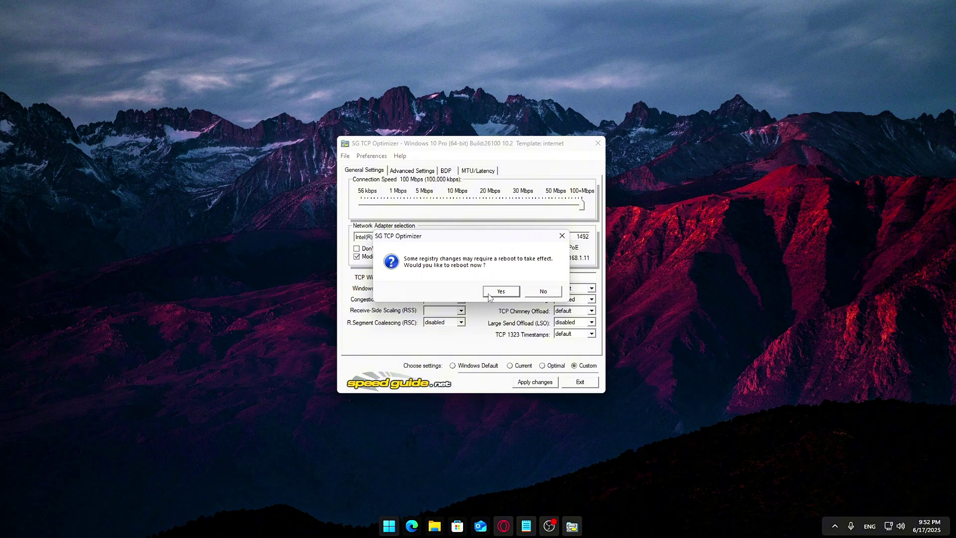
{"action": "left_click", "coordinate": [543, 291]}
{"action": "left_click", "coordinate": [478, 171]}
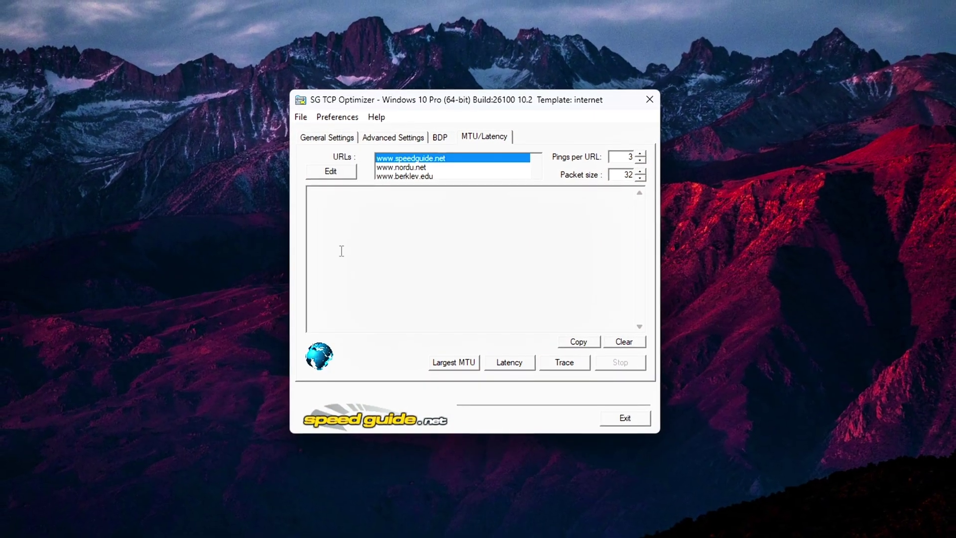
Run the Largest MTU test and copy the suggested MTU value 1492.
{"action": "left_click", "coordinate": [470, 360]}
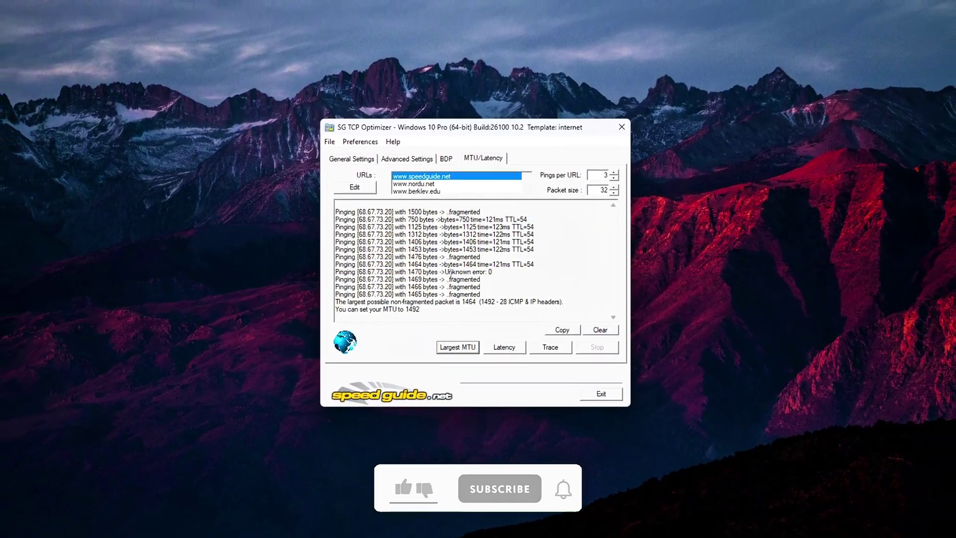
{"action": "double_click", "coordinate": [414, 308]}
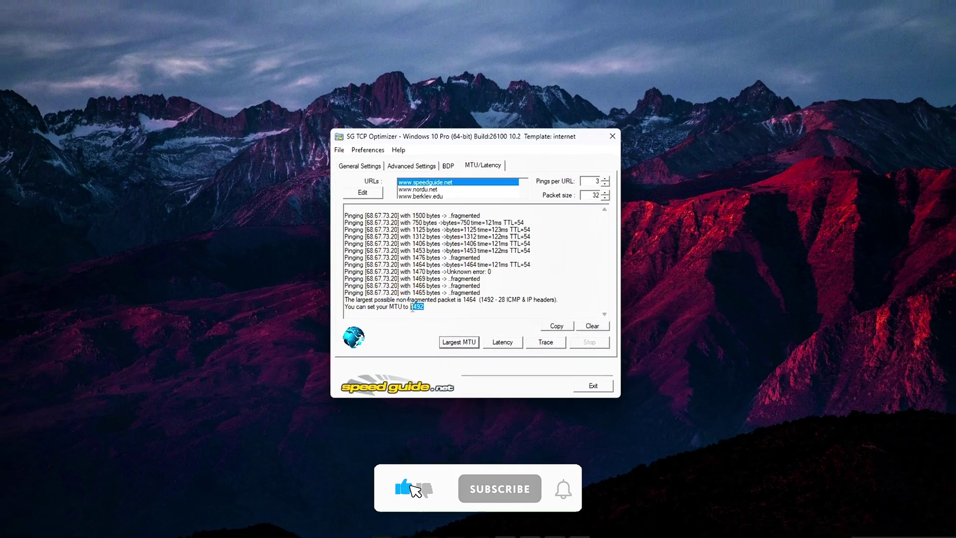
{"action": "right_click", "coordinate": [412, 312]}
{"action": "left_click", "coordinate": [440, 342]}
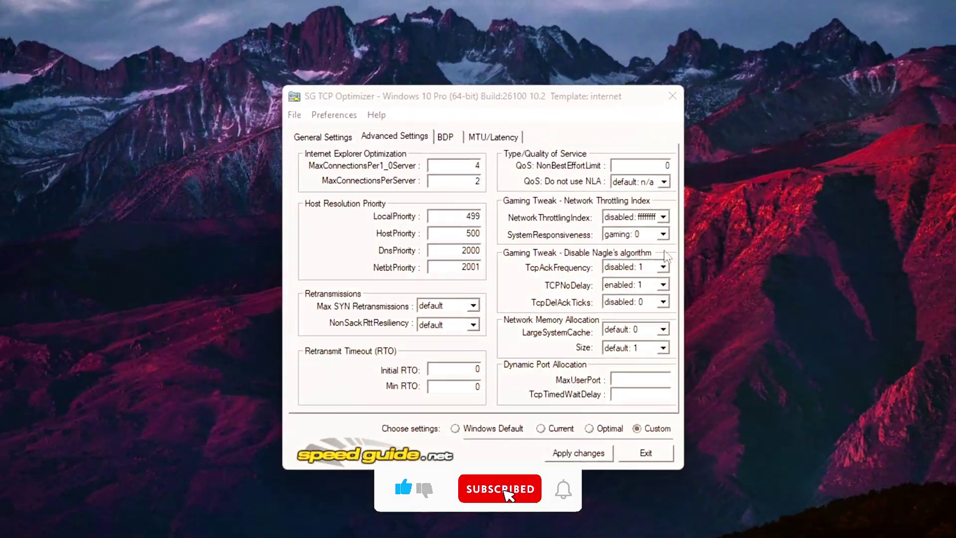
On Advanced Settings, keep TcpAckFrequency at disabled: 1 and check the LargeSystemCache choices.
{"action": "left_click", "coordinate": [663, 267]}
{"action": "left_click", "coordinate": [630, 290]}
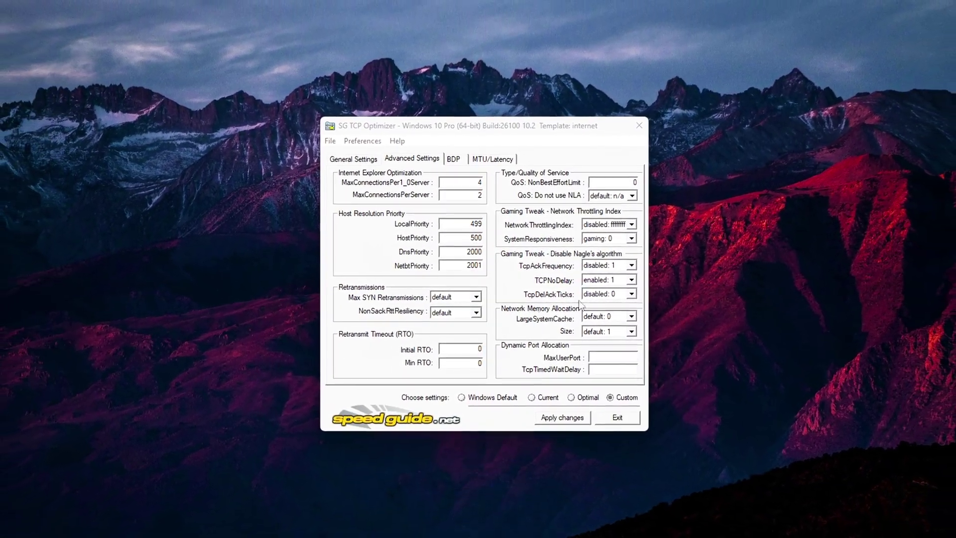
{"action": "left_click", "coordinate": [627, 315]}
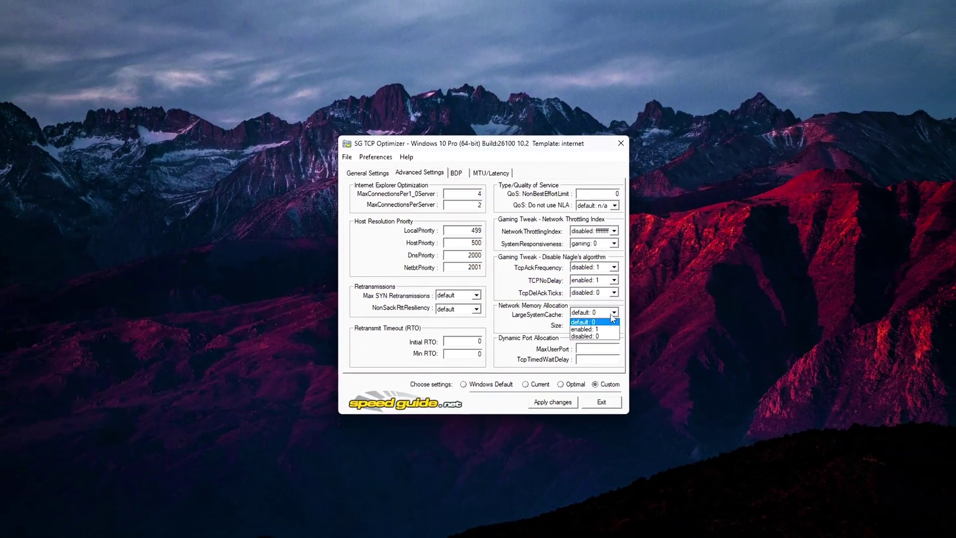